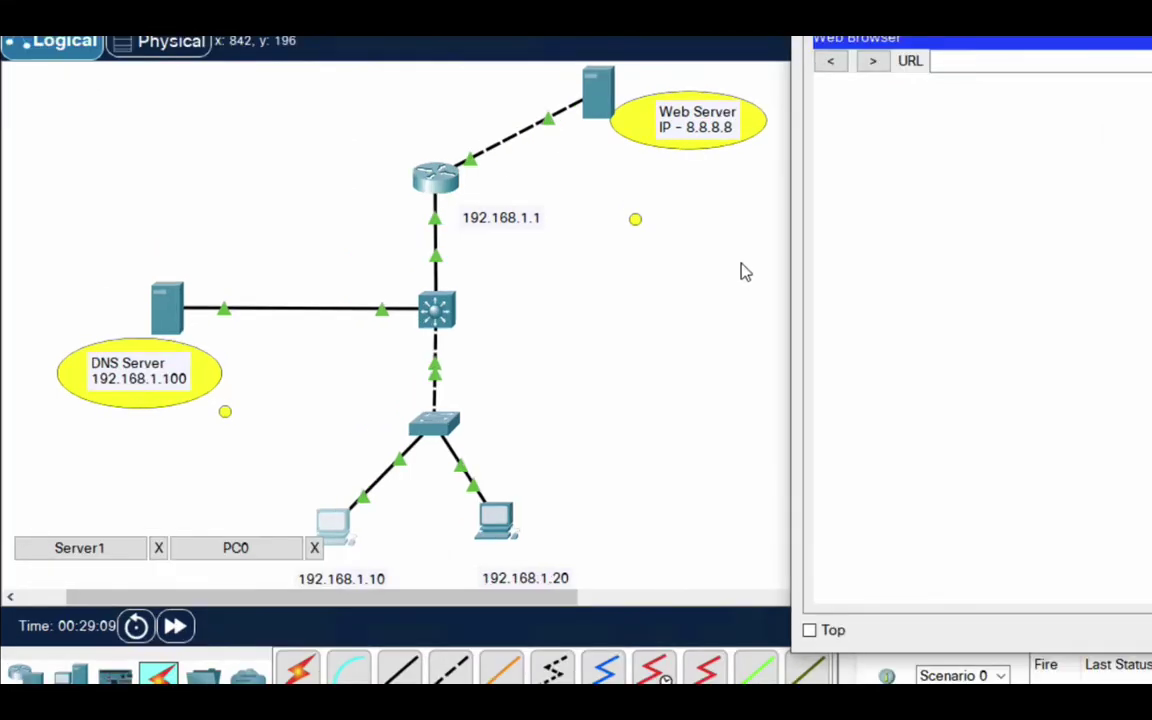
Step: Load test.com in the web browser of the PC at 192.168.1.10
click(829, 112)
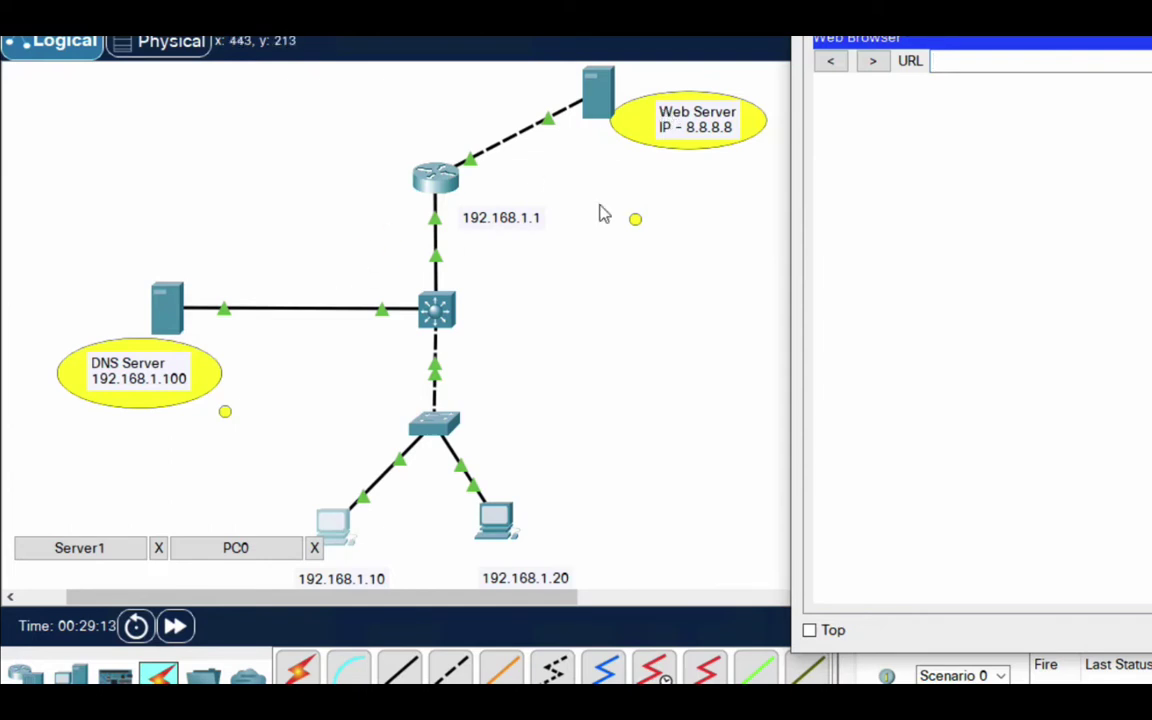
click(707, 113)
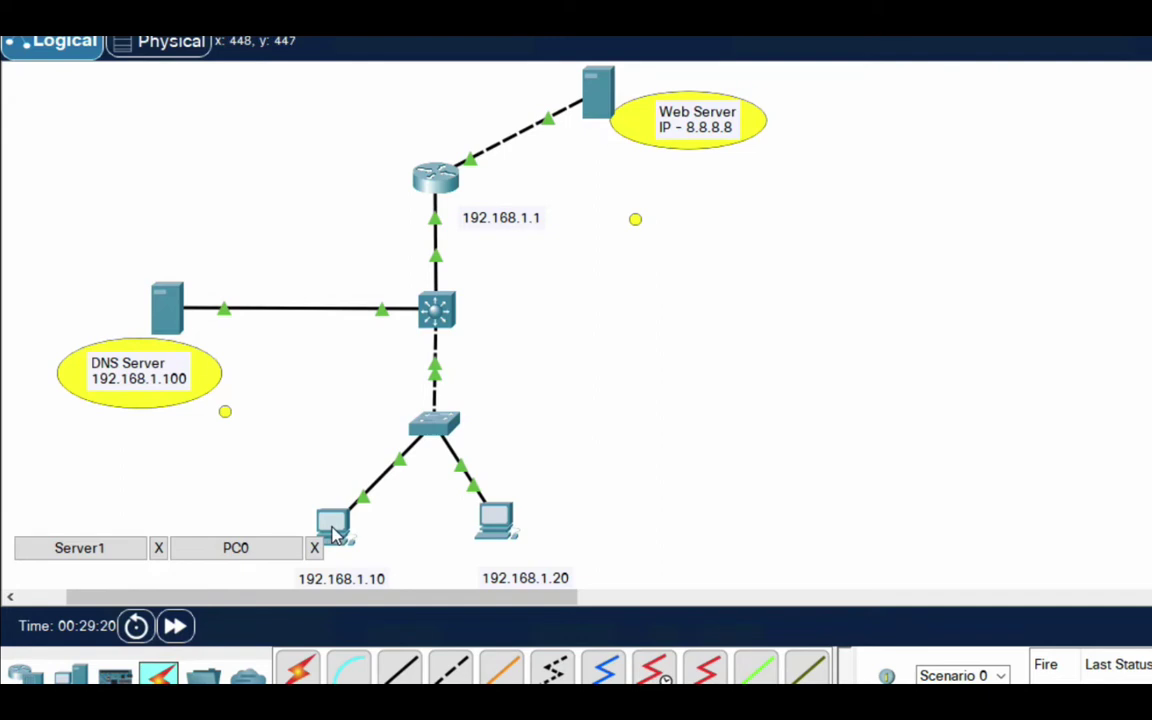
mouse_move(335, 535)
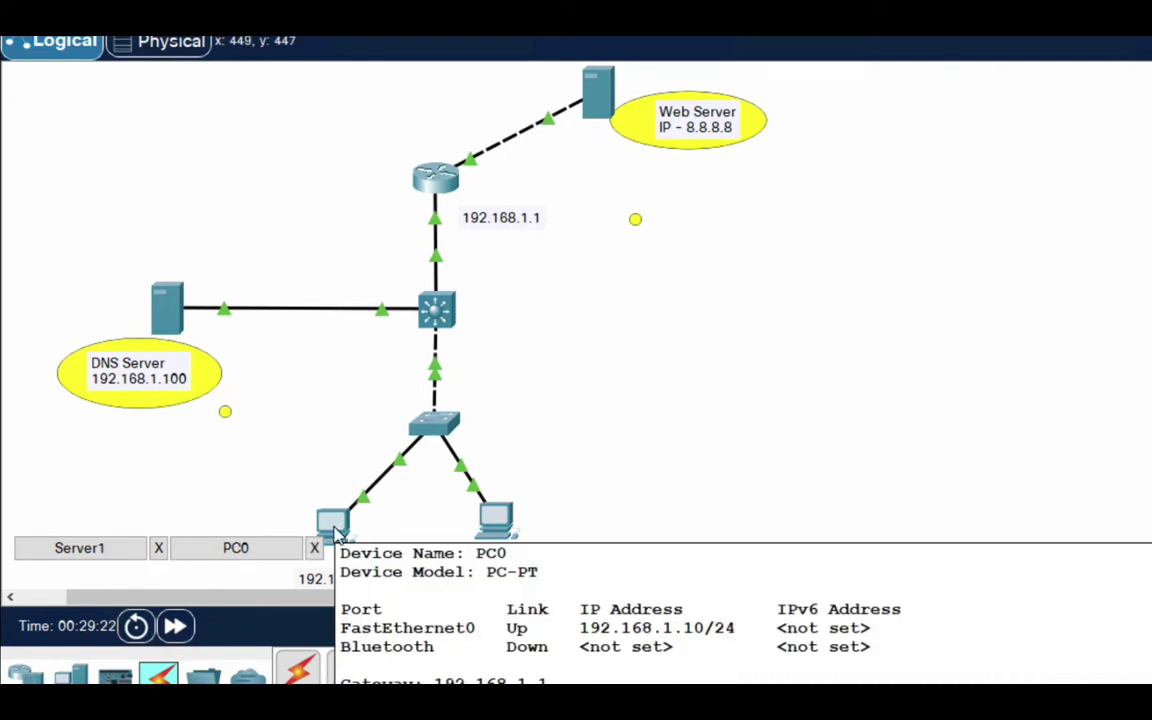
click(335, 528)
click(980, 62)
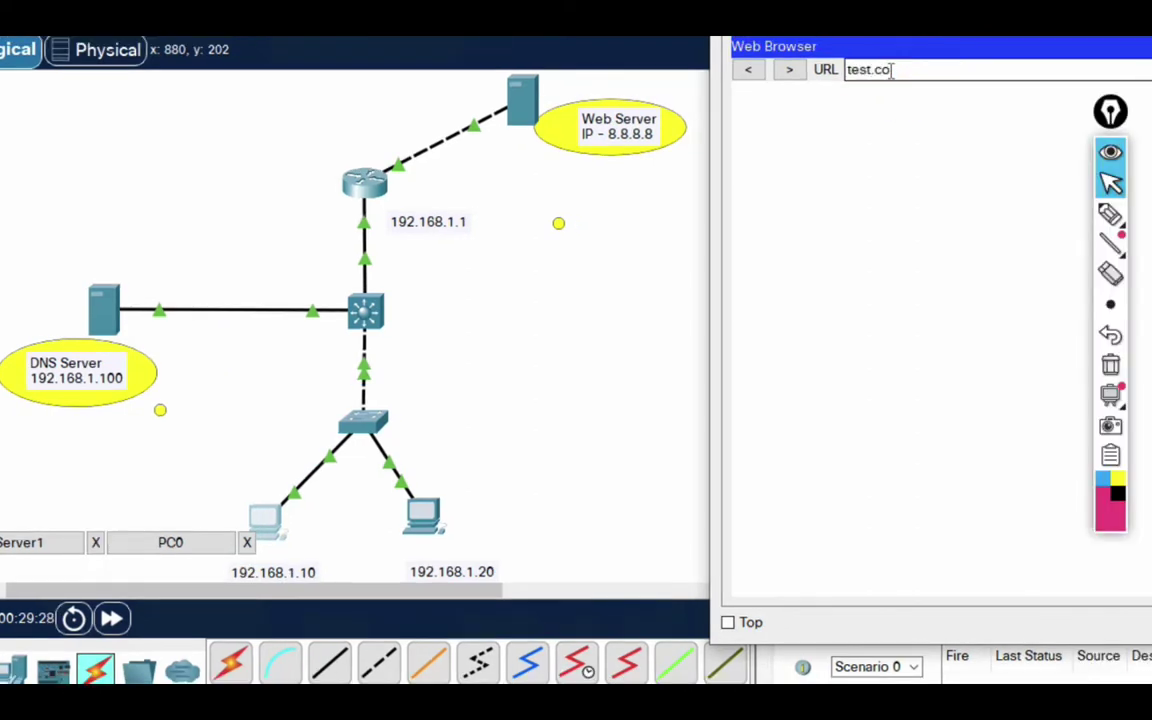
key(Return)
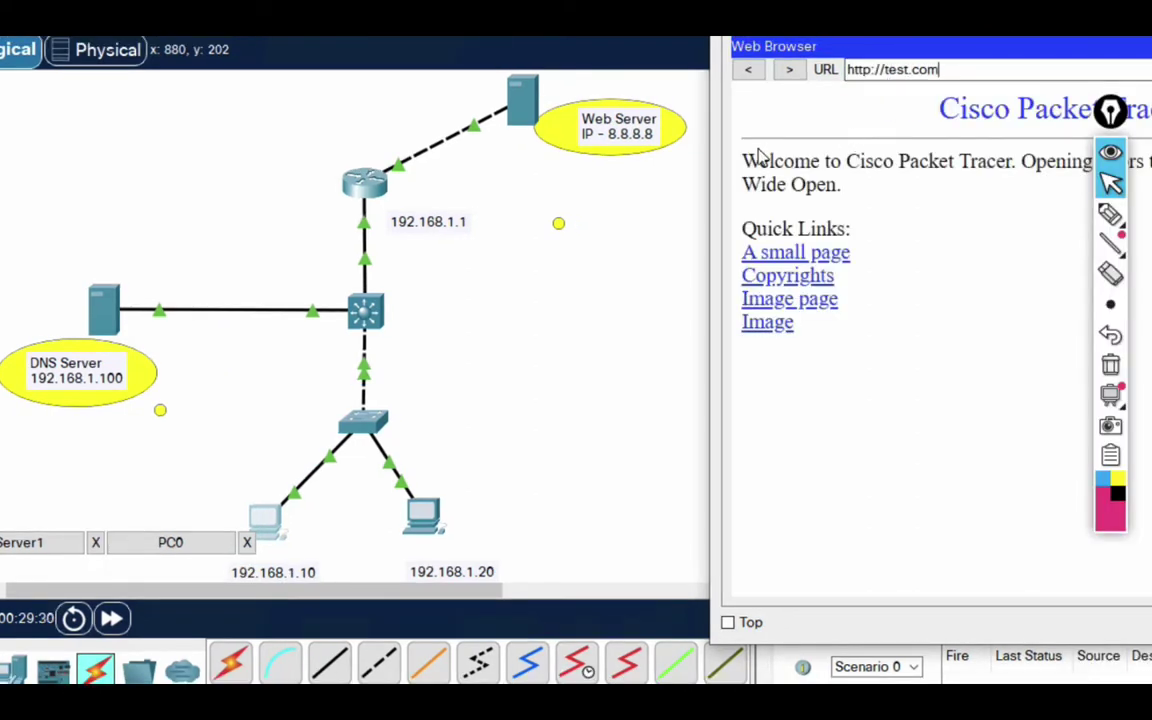
click(948, 64)
key(ctrl+a)
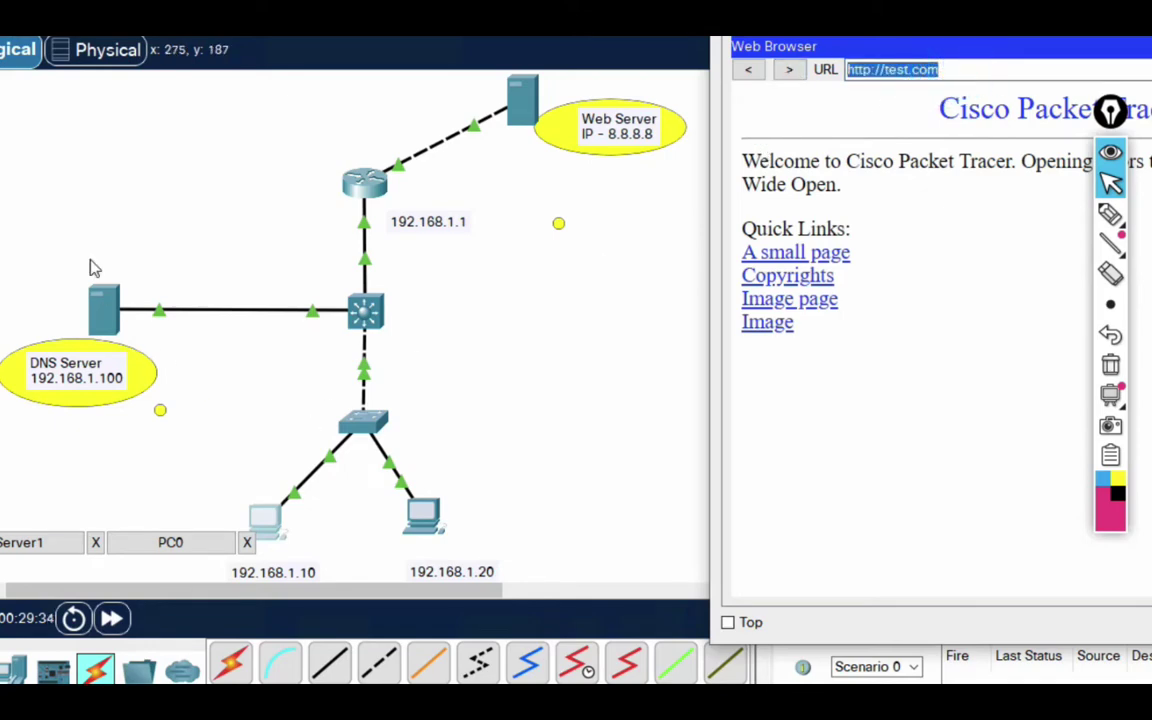
Step: Mark the test.com URL and the web server's IP label 8.8.8.8 with the annotation pen
drag(89, 258, 128, 352)
click(265, 515)
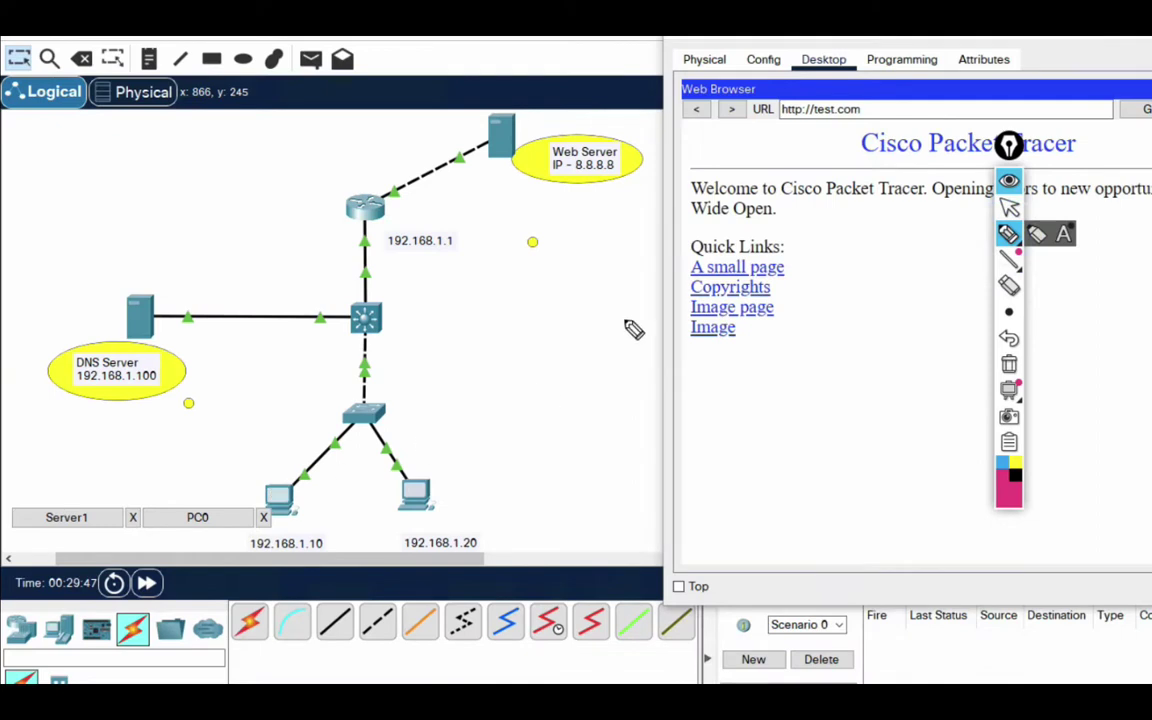
mouse_move(876, 92)
mouse_down()
mouse_move(790, 107)
mouse_move(778, 131)
mouse_move(828, 131)
mouse_move(866, 108)
mouse_up()
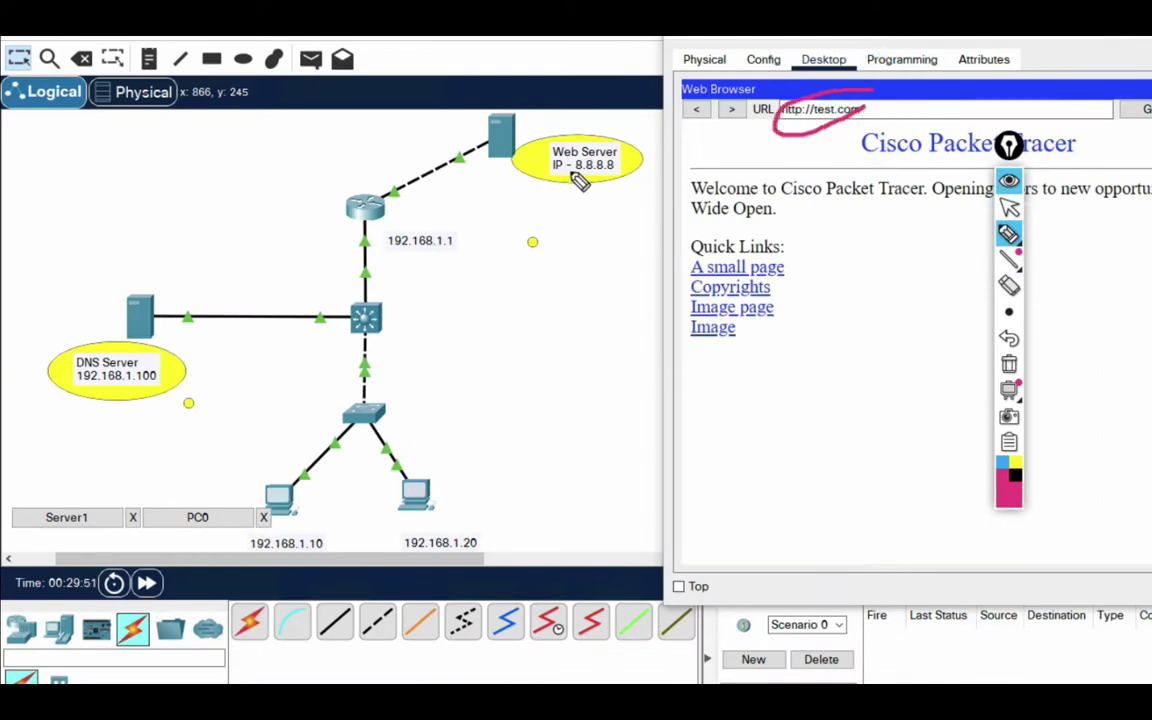
drag(565, 172, 633, 174)
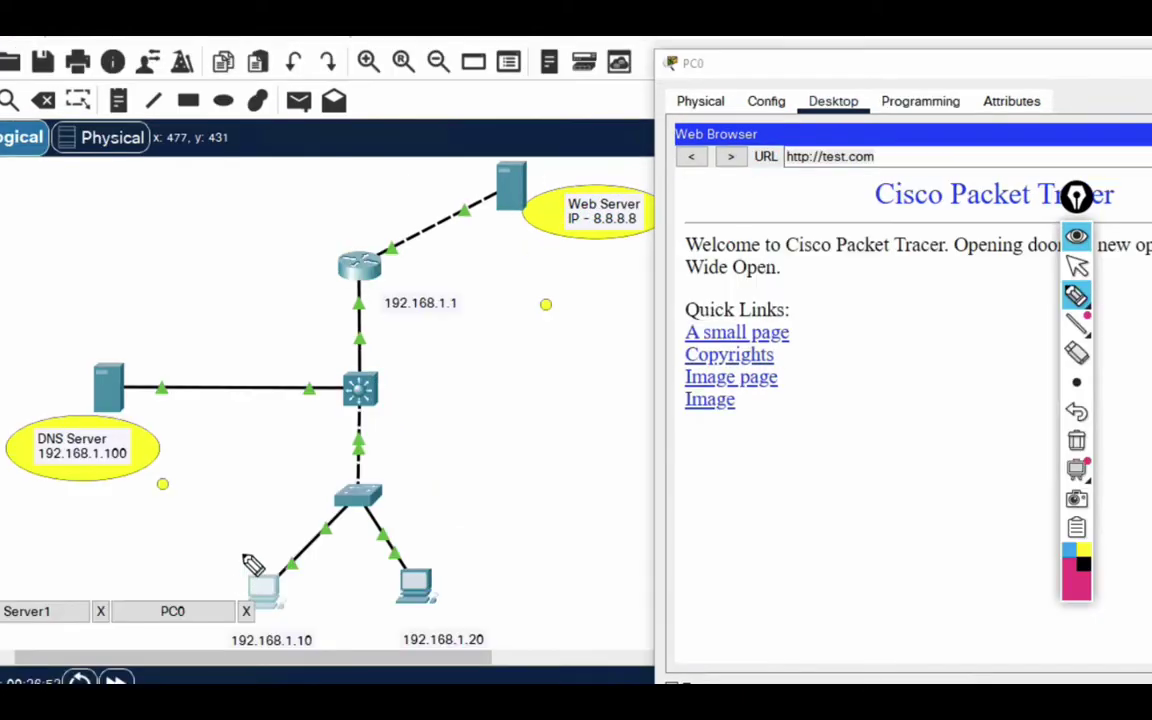
Step: Circle the PC at 192.168.1.10, trace its routes to the DNS and web servers, and circle the DNS server with the annotation pen
click(242, 554)
mouse_move(244, 556)
mouse_down()
mouse_move(238, 601)
mouse_move(265, 619)
mouse_move(302, 610)
mouse_move(279, 569)
mouse_move(246, 554)
mouse_up()
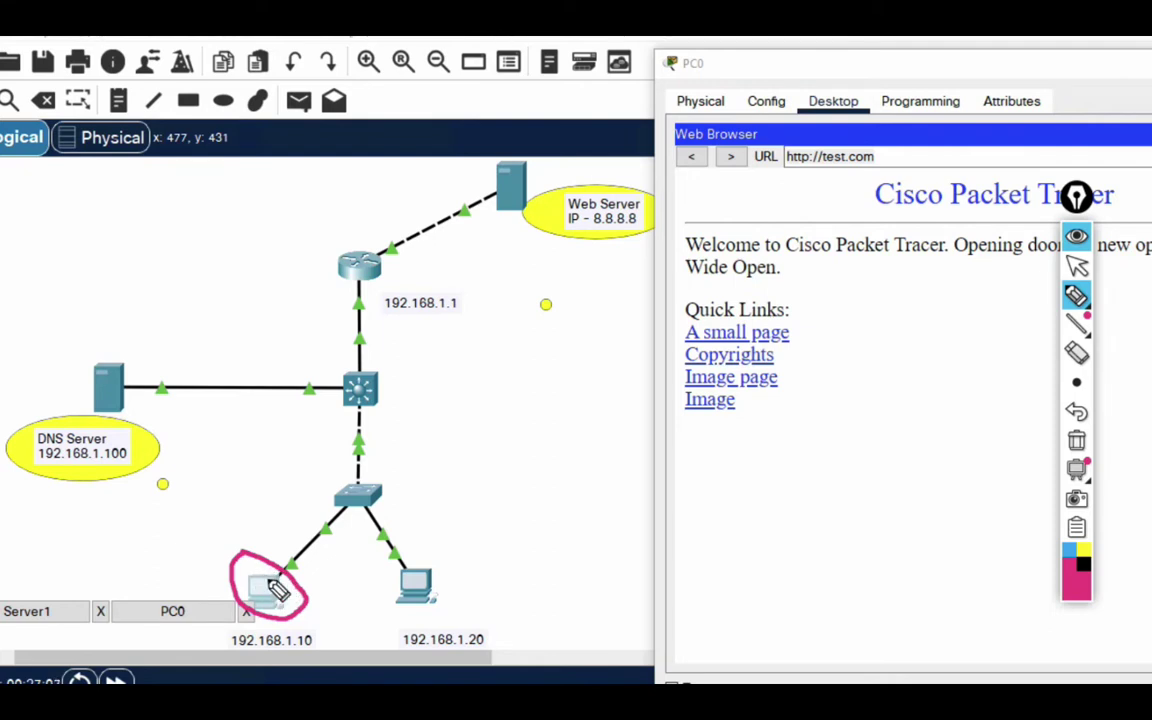
mouse_move(270, 585)
mouse_down()
mouse_move(337, 478)
mouse_move(352, 425)
mouse_move(290, 393)
mouse_move(145, 378)
mouse_up()
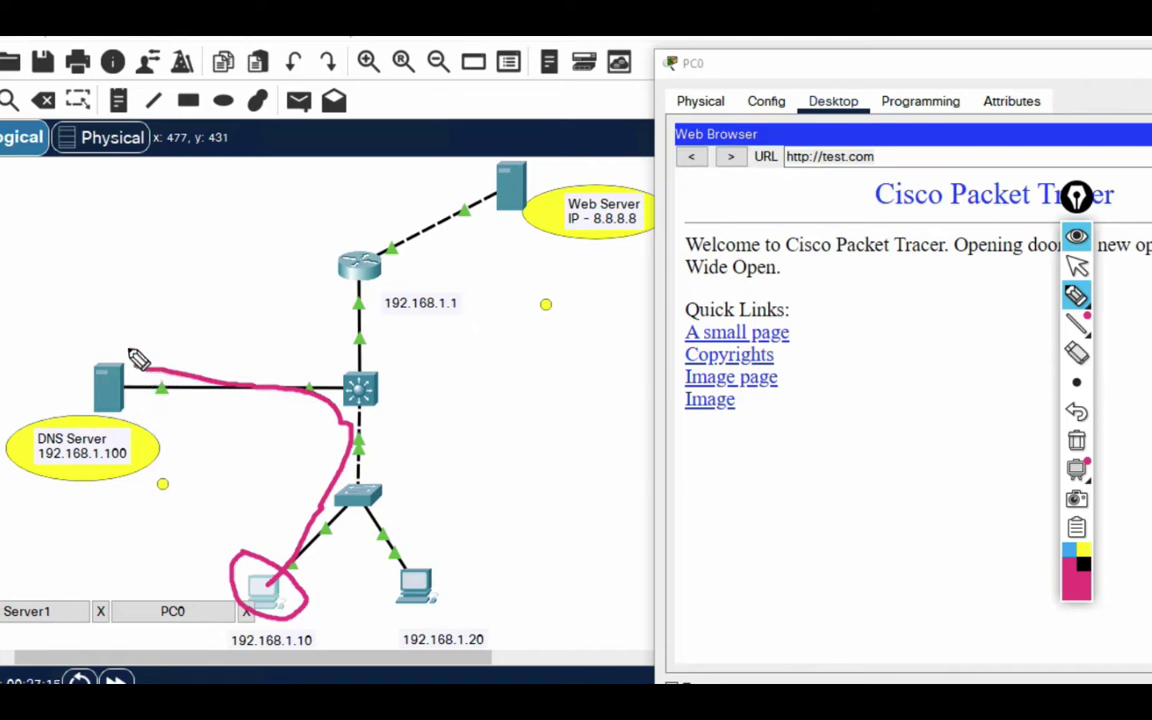
mouse_move(129, 360)
mouse_down()
mouse_move(226, 383)
mouse_move(292, 366)
mouse_move(352, 316)
mouse_move(365, 258)
mouse_move(442, 246)
mouse_move(496, 213)
mouse_move(541, 213)
mouse_move(506, 186)
mouse_move(514, 166)
mouse_move(528, 226)
mouse_up()
click(138, 370)
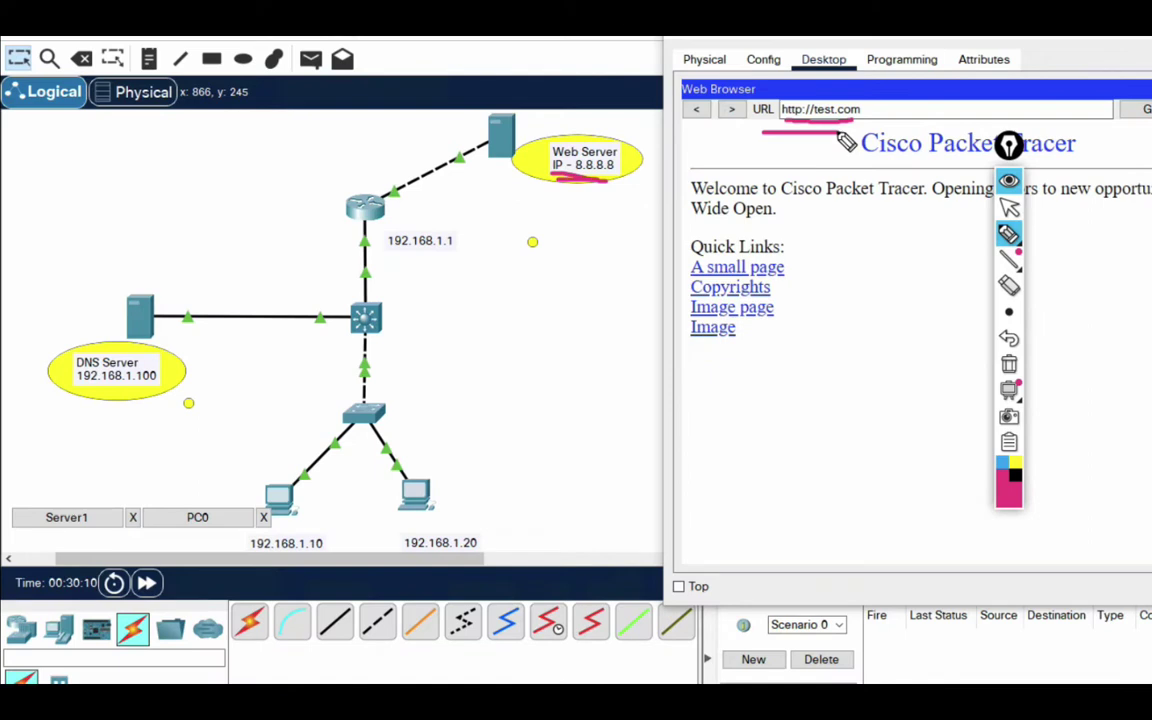
mouse_move(108, 329)
mouse_down()
mouse_move(160, 339)
mouse_move(178, 323)
mouse_move(146, 279)
mouse_move(104, 316)
mouse_move(138, 340)
mouse_up()
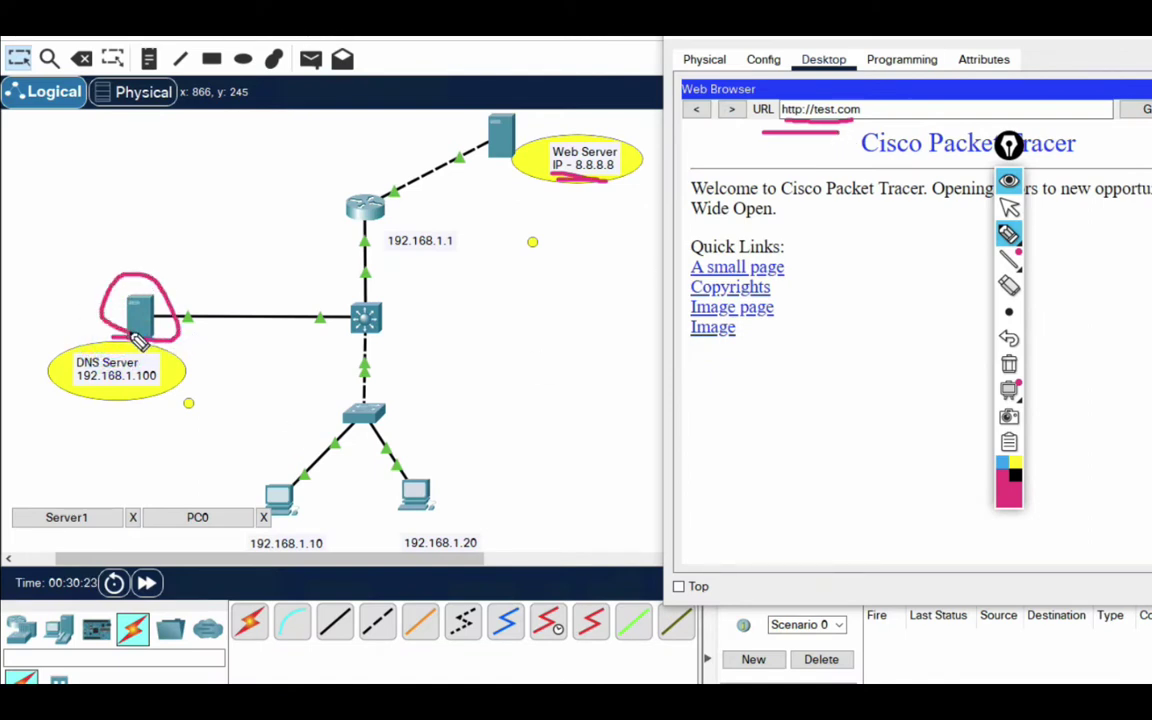
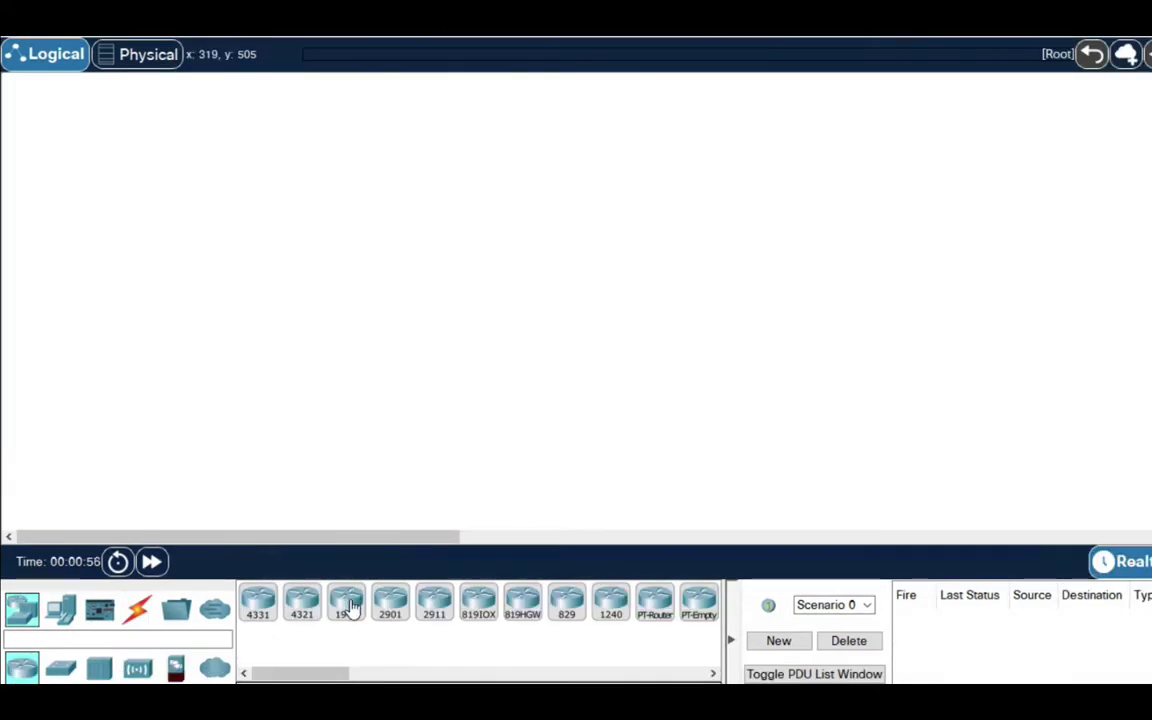
Step: Place a 1941 router in the upper workspace and a server above and to the right of it
click(350, 595)
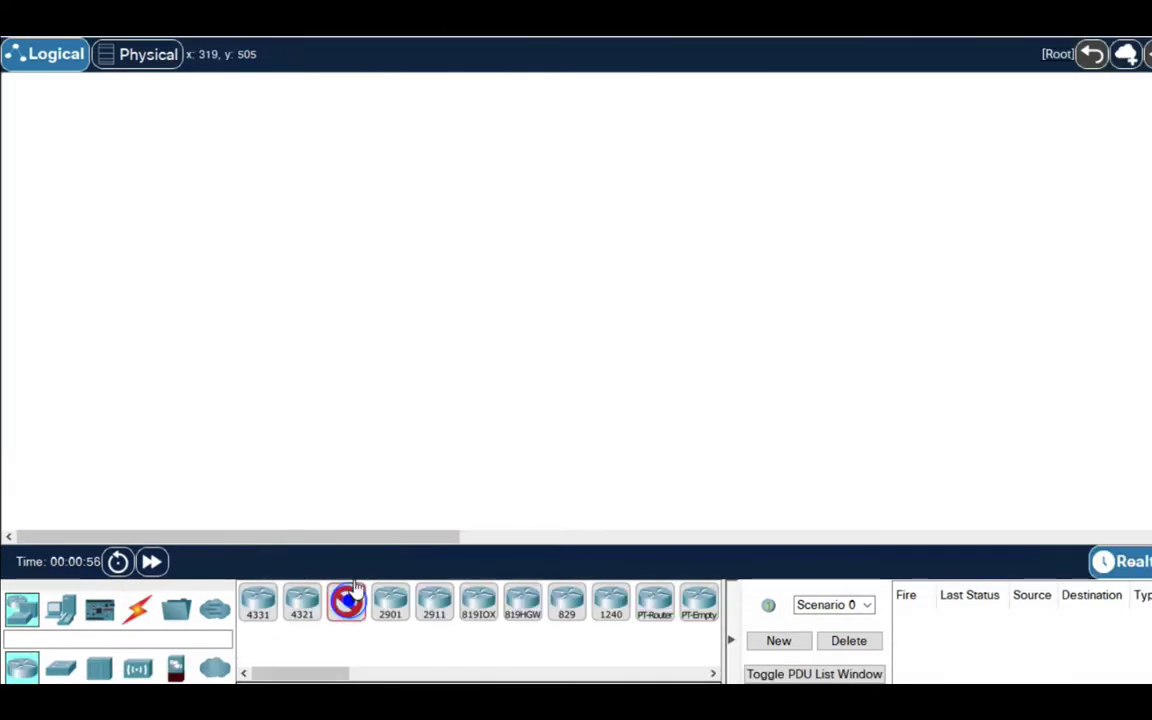
click(495, 173)
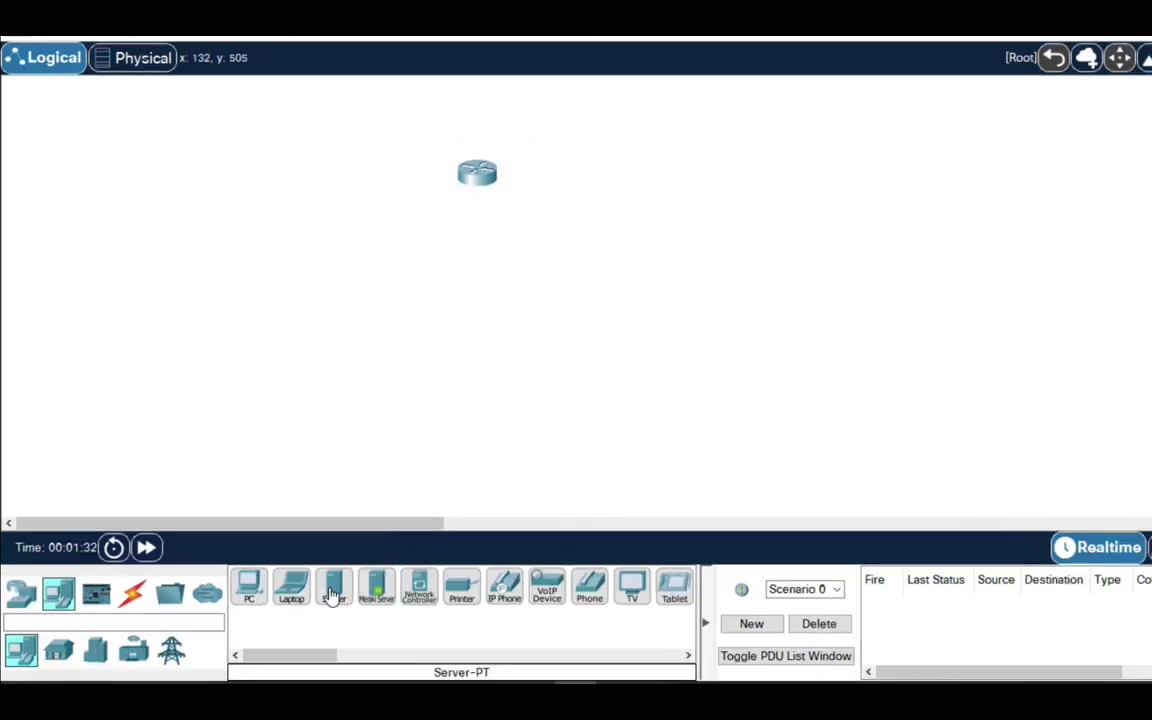
click(332, 584)
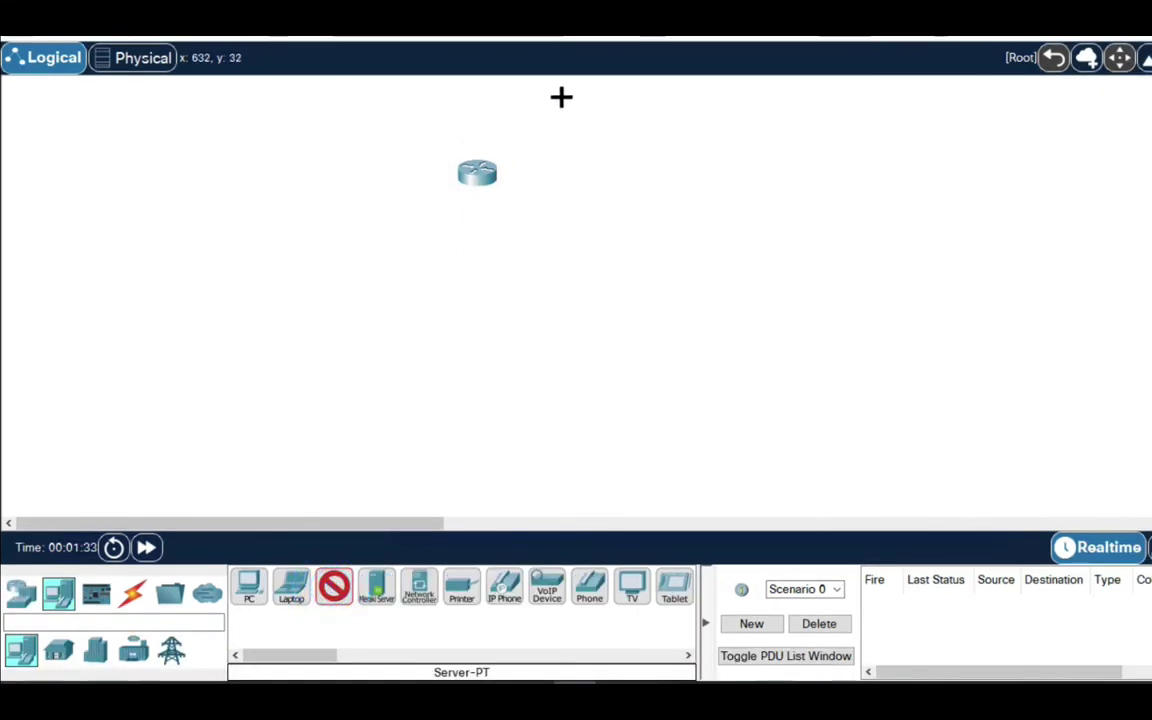
click(612, 100)
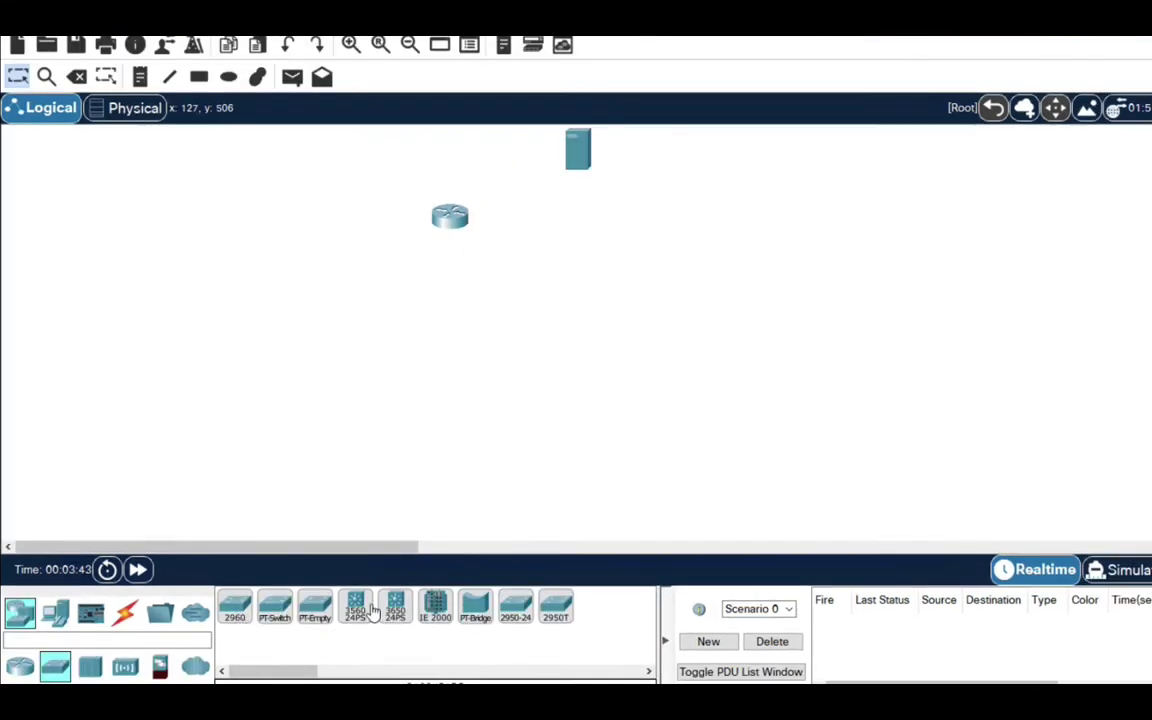
Step: Place a 3560-24PS multilayer switch below the router and a 2960 switch below the multilayer switch
click(360, 608)
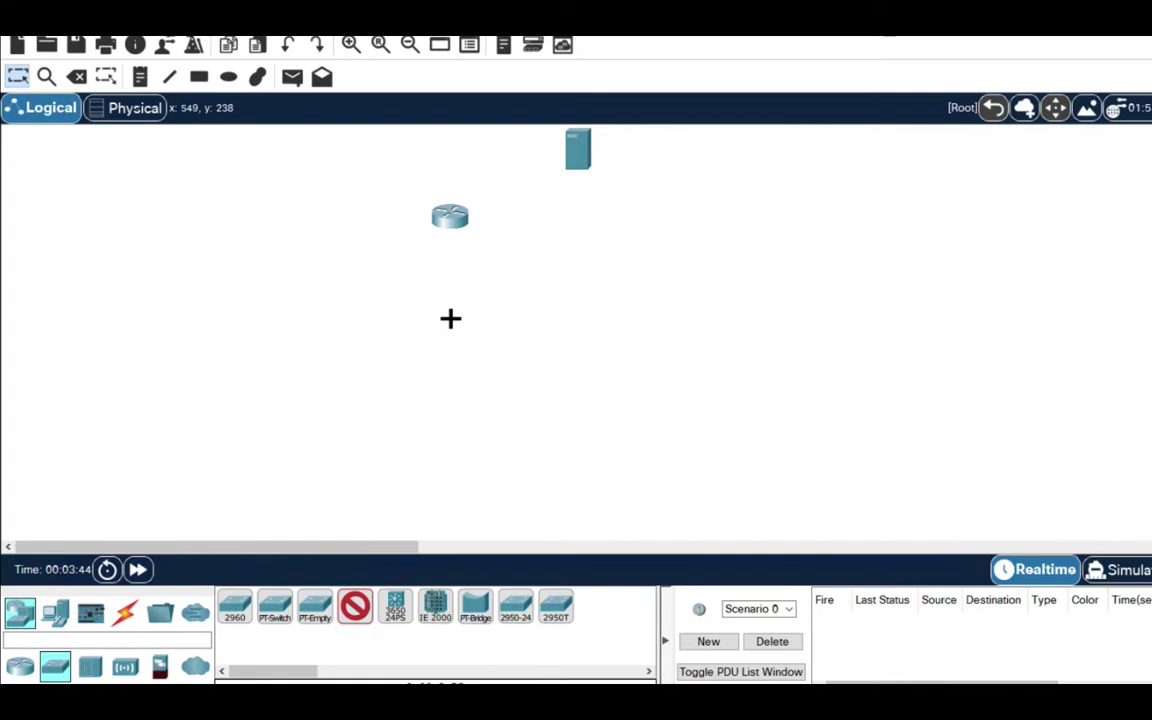
click(450, 318)
click(455, 453)
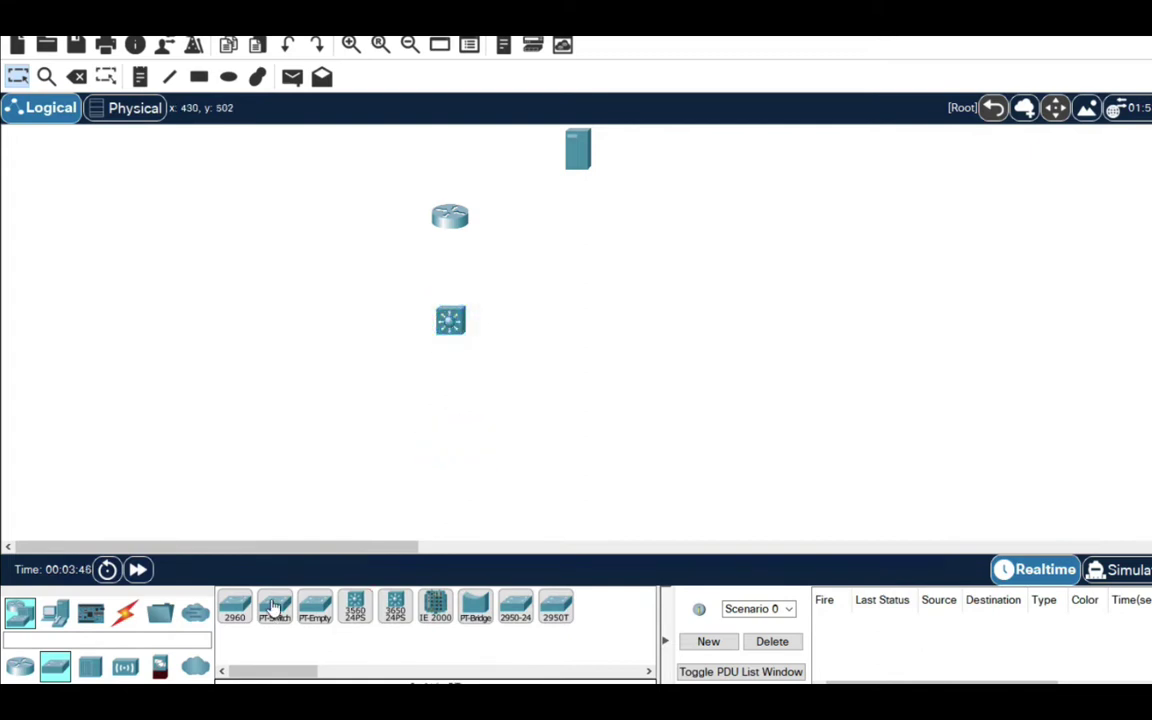
click(234, 606)
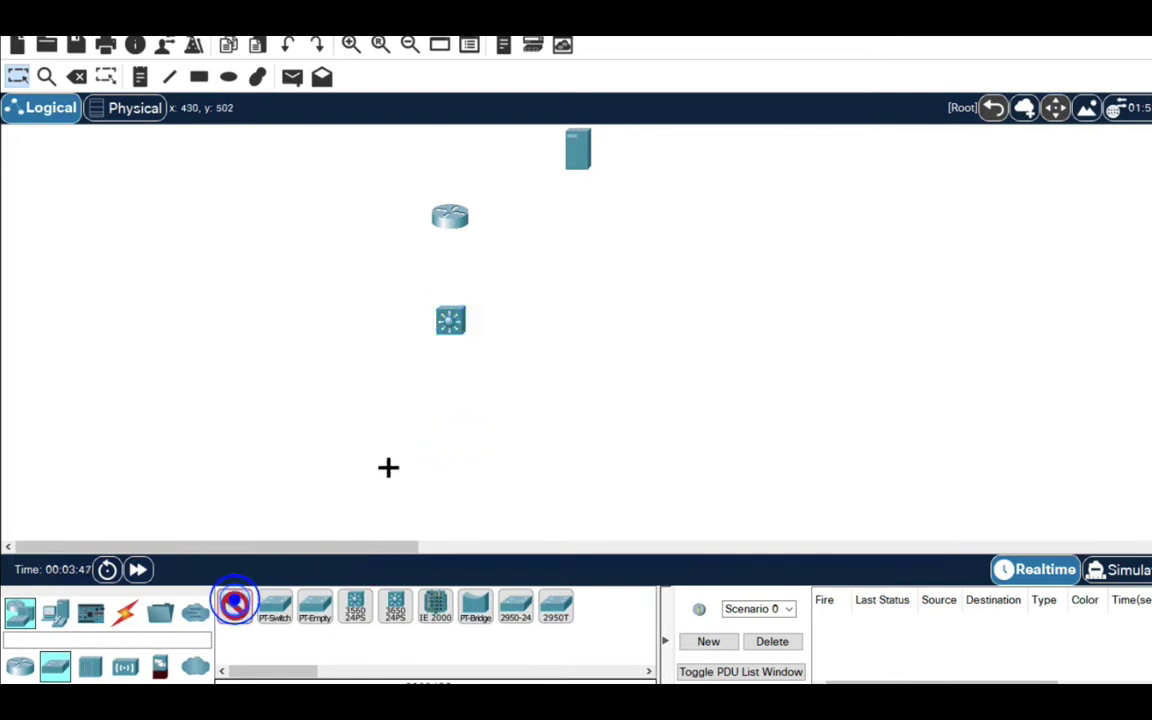
click(448, 399)
click(455, 466)
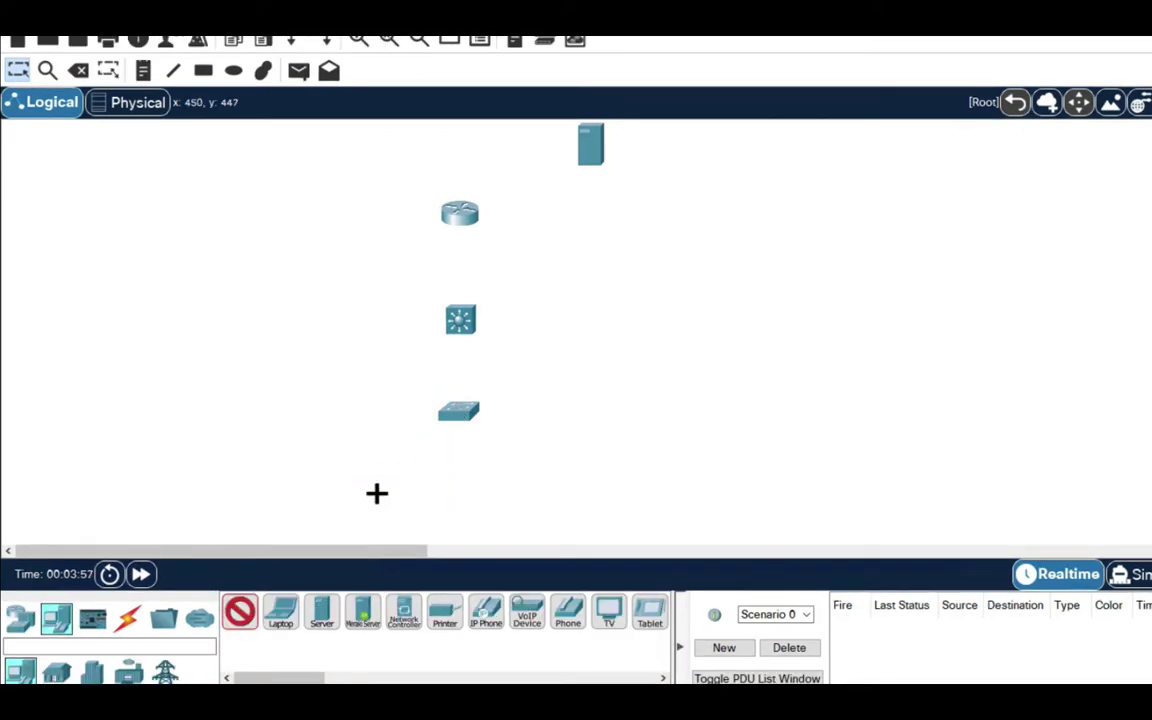
Step: Place two PCs side by side below the 2960 switch
click(373, 472)
click(236, 612)
click(509, 488)
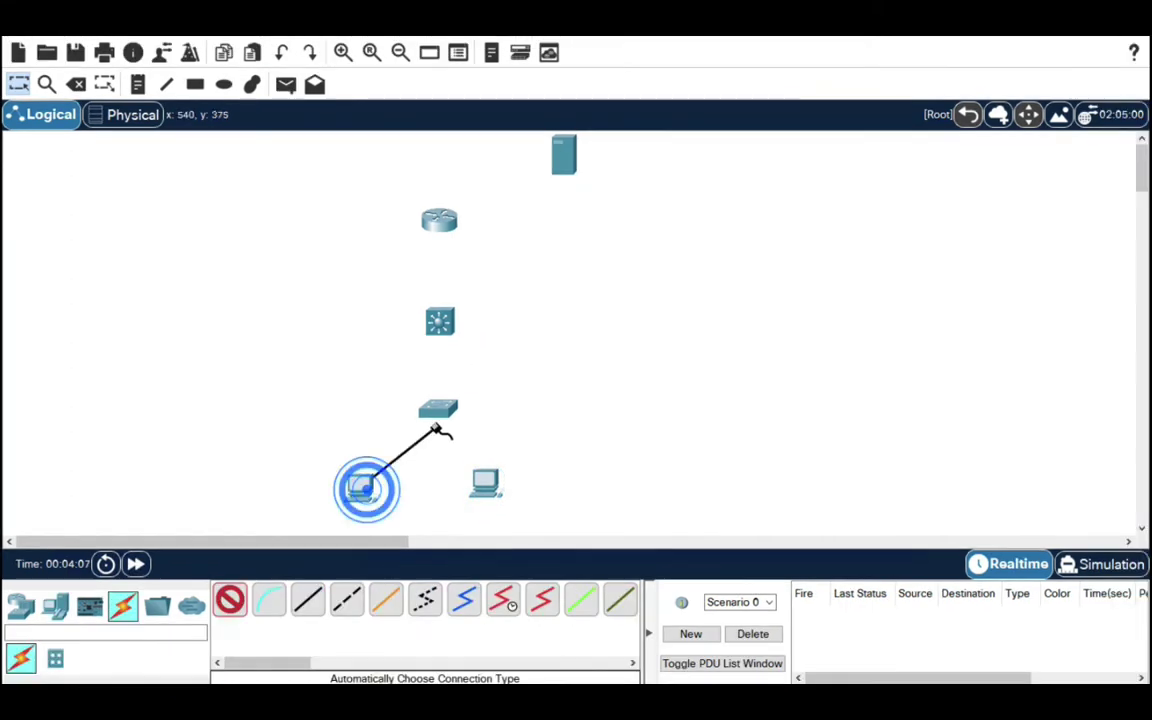
Step: Connect both PCs to the 2960 switch and that switch to the multilayer switch using automatically chosen cables
click(360, 487)
click(229, 600)
click(438, 410)
click(485, 482)
click(229, 600)
click(438, 410)
click(440, 322)
Step: Connect the multilayer switch to the router and the router to the upper server using automatically chosen cables
click(229, 600)
click(440, 322)
click(440, 222)
click(229, 600)
click(440, 222)
click(563, 155)
Step: Place a second server to the left of the multilayer switch and connect the two with an automatically chosen cable
click(57, 605)
click(308, 598)
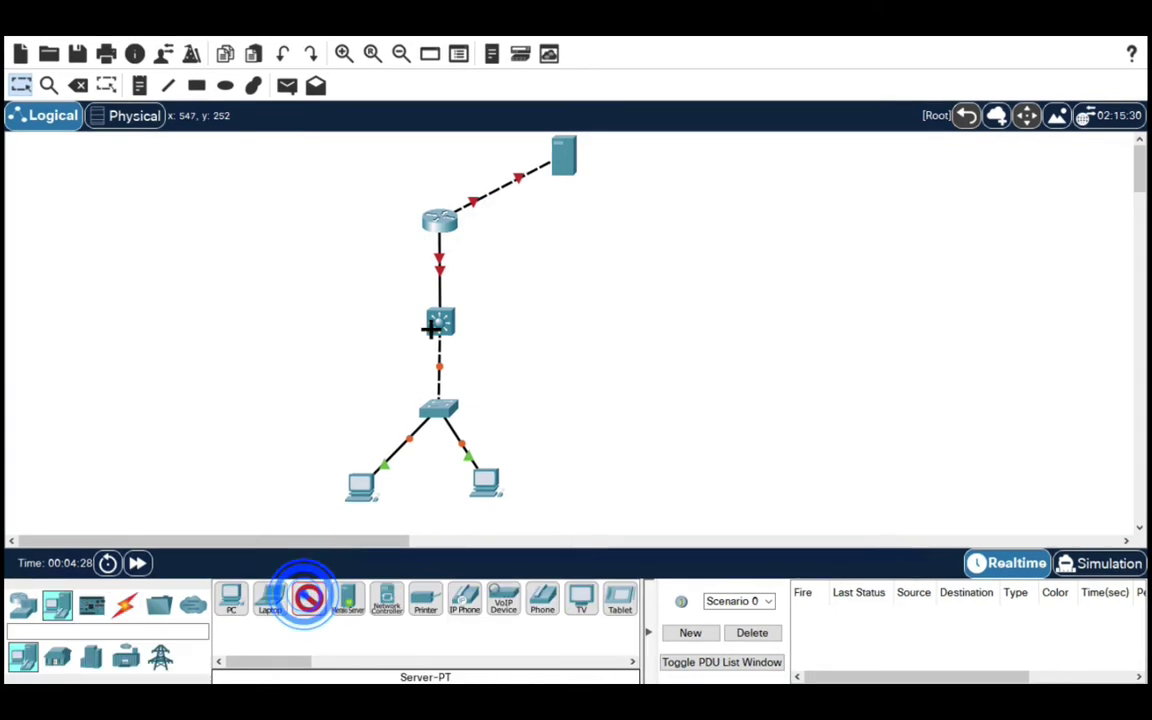
click(235, 320)
click(124, 604)
click(229, 600)
click(235, 320)
click(440, 322)
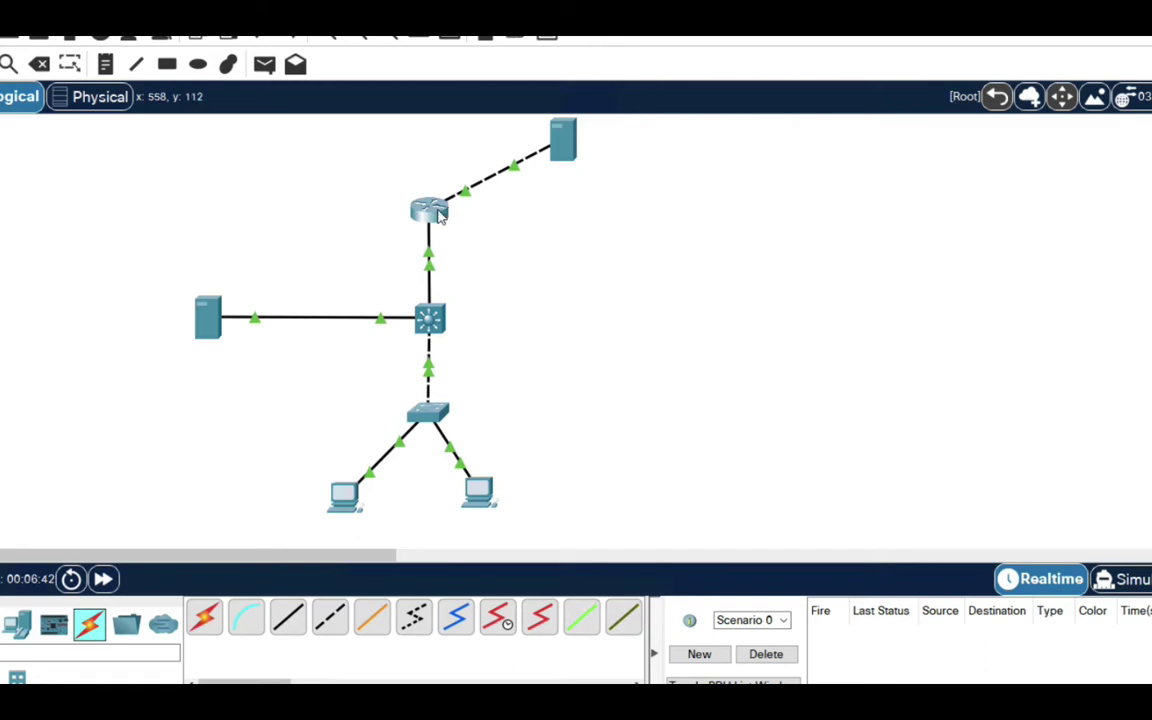
Step: Configure the upper server with static IPv4 address 8.8.8.8, subnet mask 255.0.0.0 and default gateway 8.8.8.1
mouse_move(422, 218)
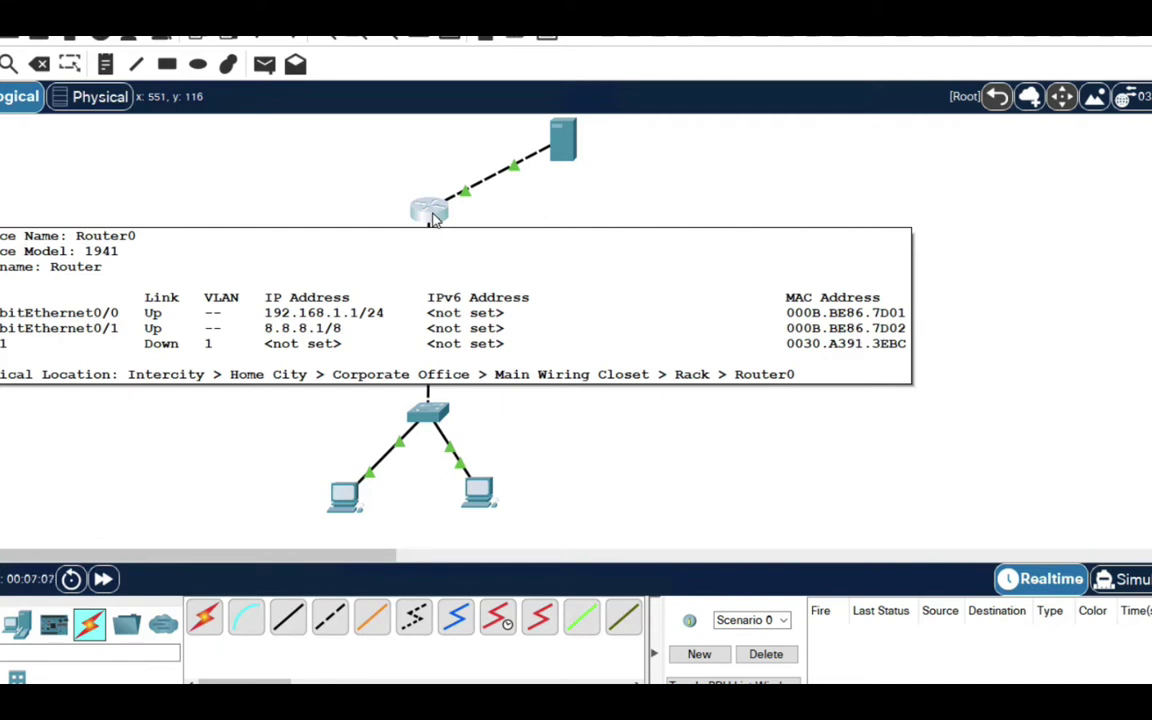
click(563, 192)
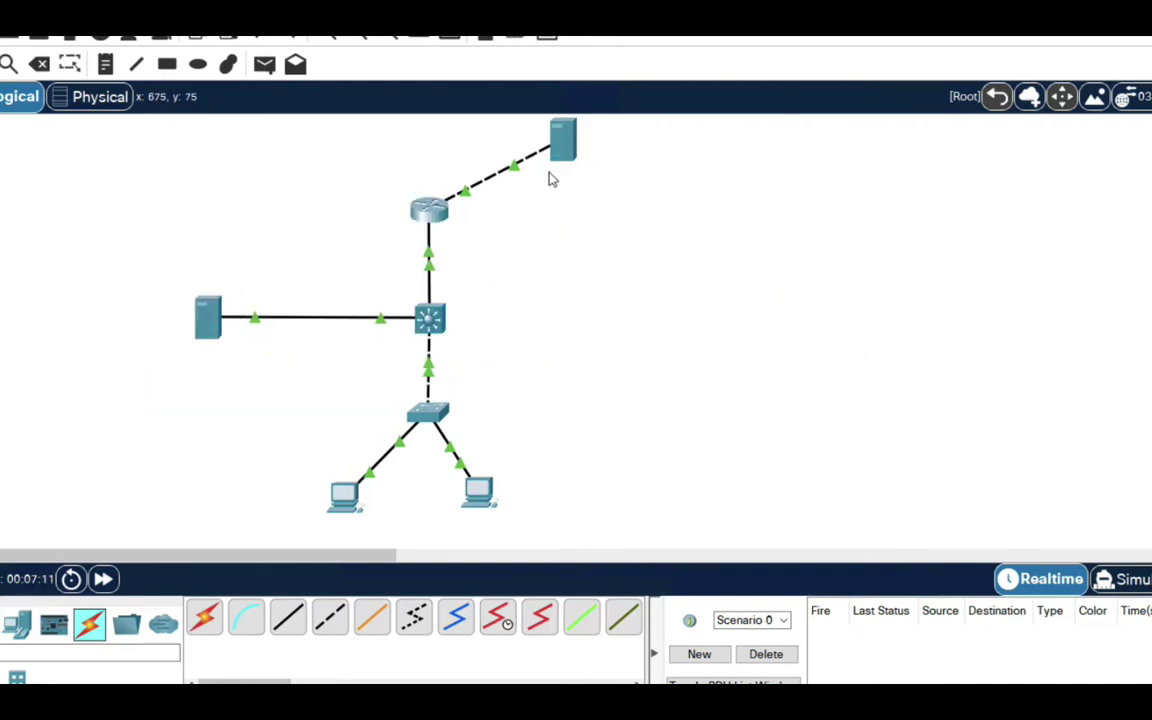
click(570, 152)
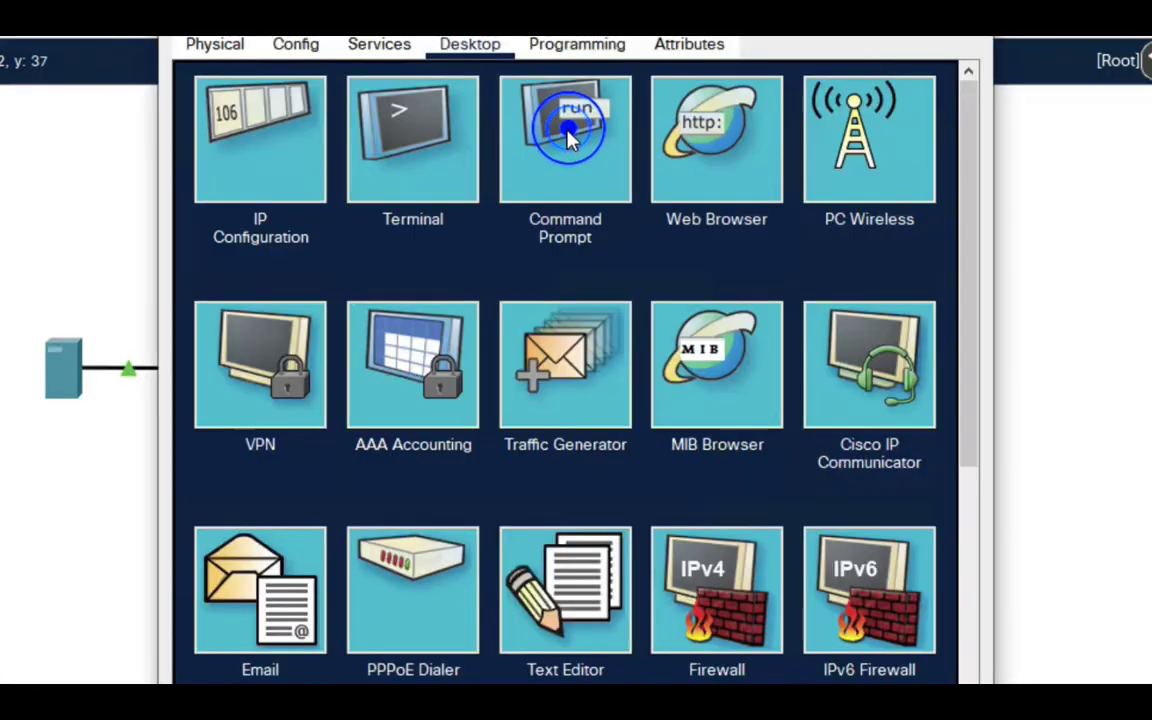
click(278, 138)
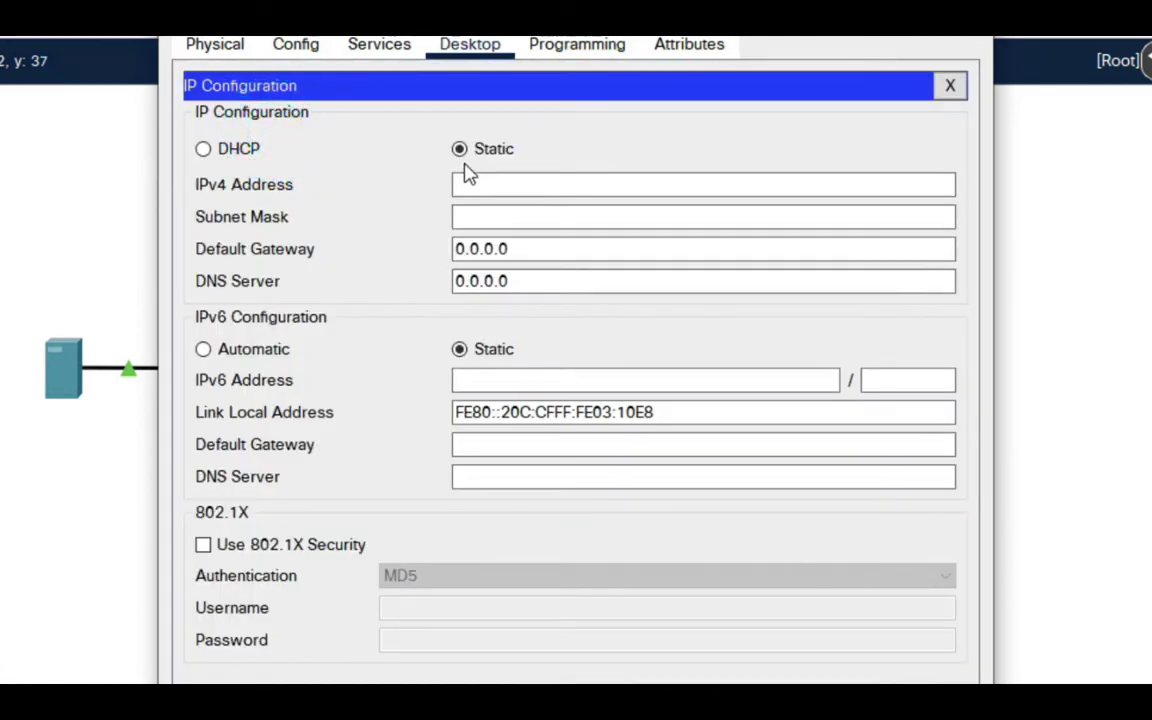
click(491, 186)
text(8.8.8.8)
click(491, 218)
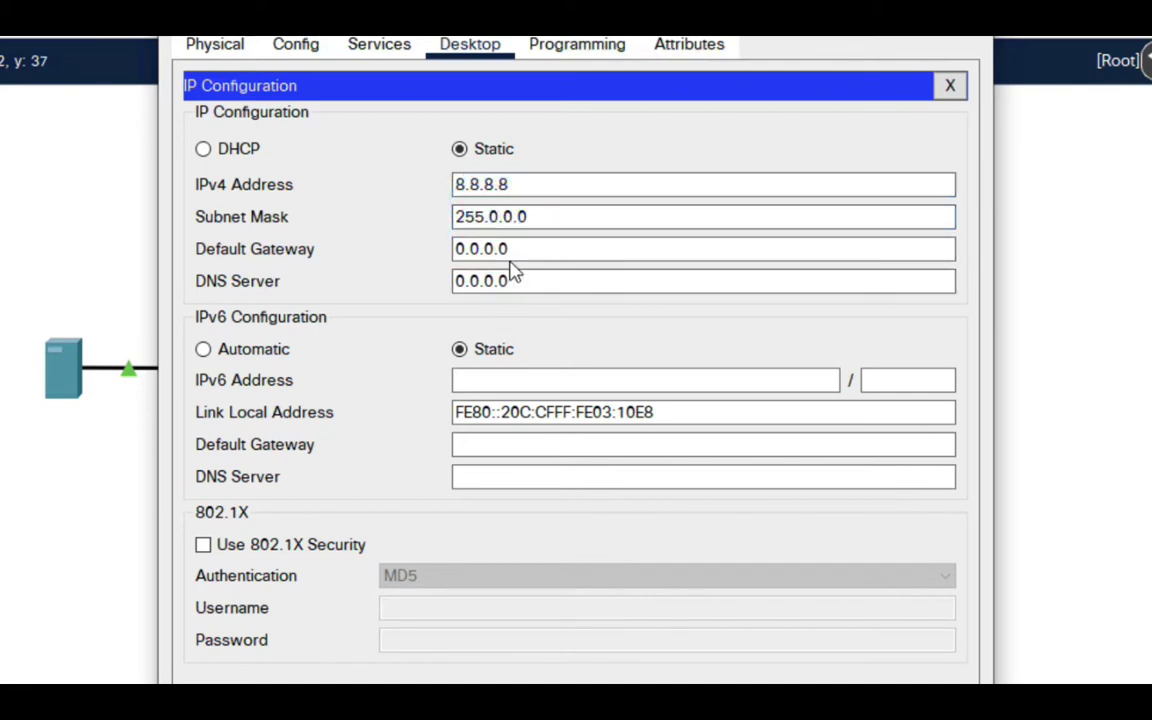
click(525, 247)
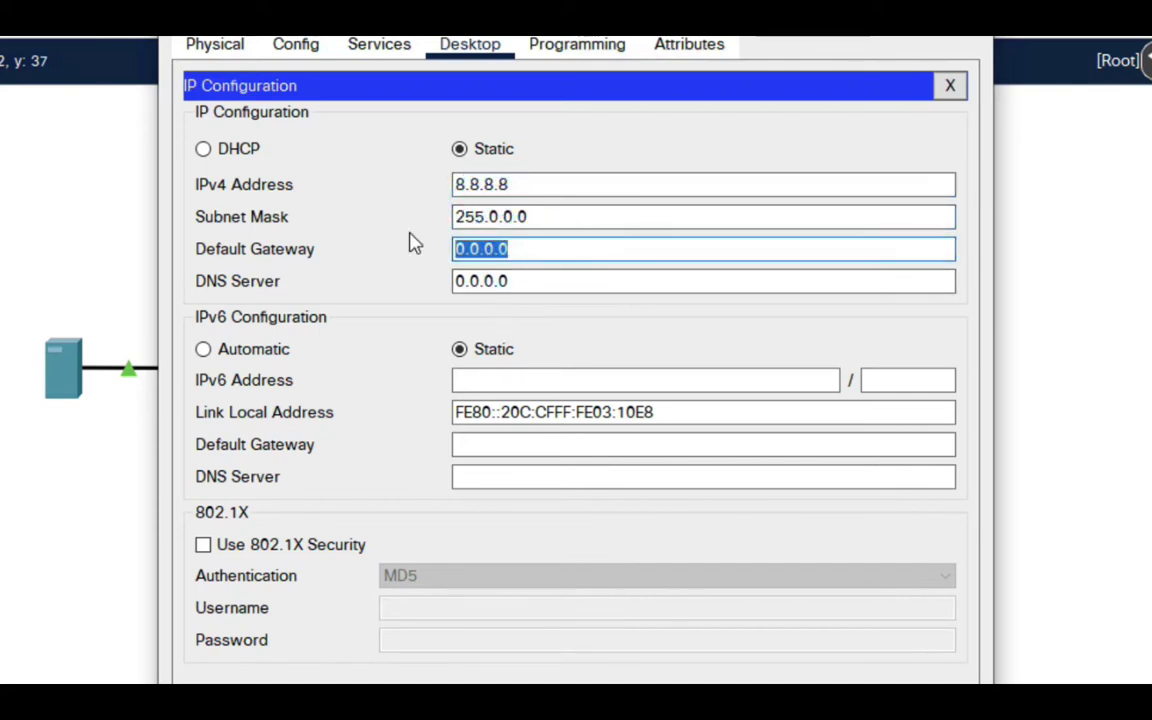
text(8.8.8.1)
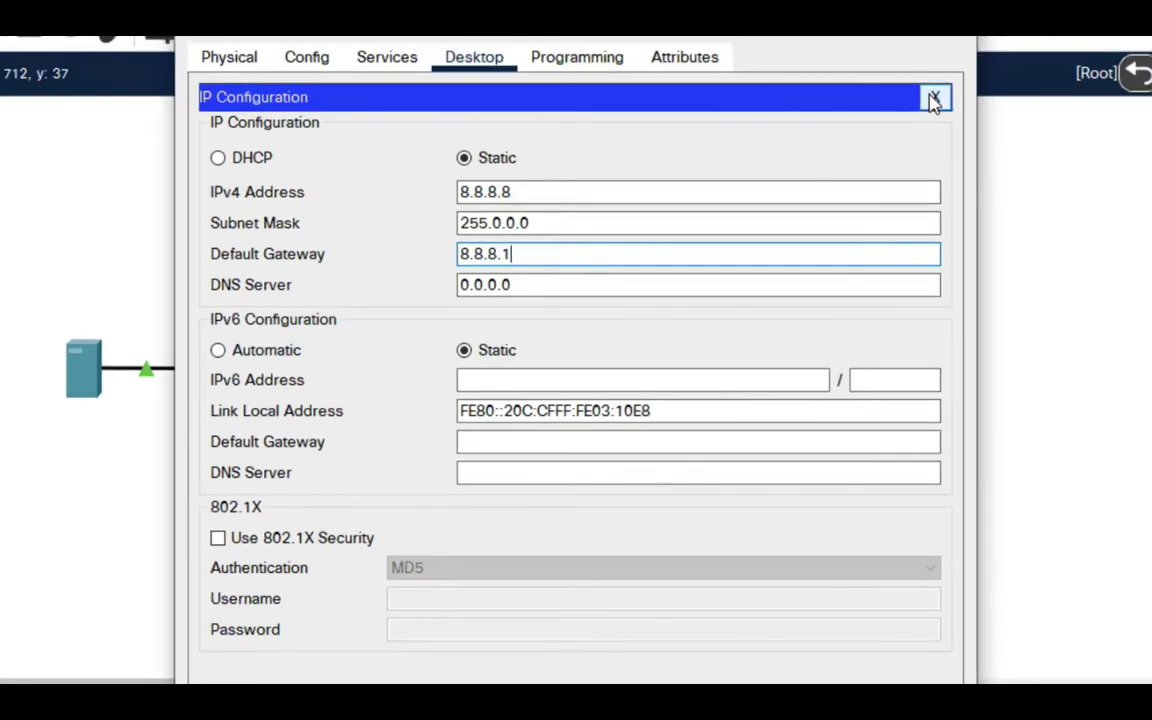
click(950, 85)
click(958, 42)
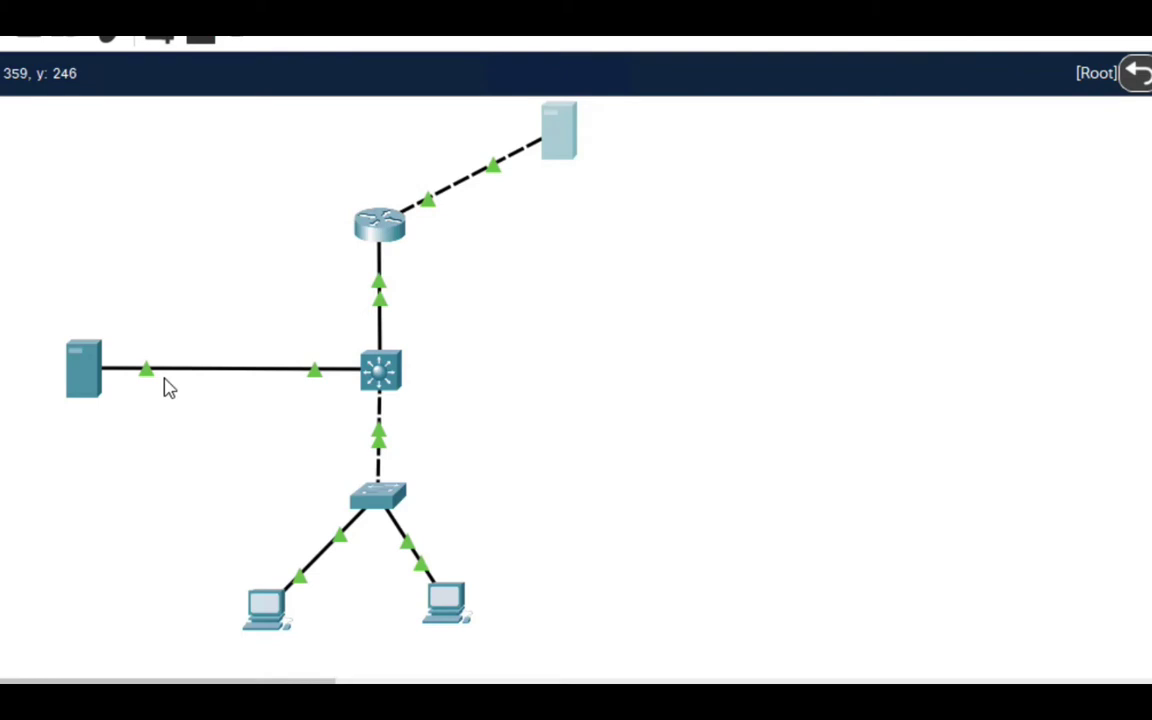
Step: Configure the left PC with static IPv4 address 192.168.1.10, subnet mask 255.255.255.0 and default gateway 192.168.1.1
click(272, 598)
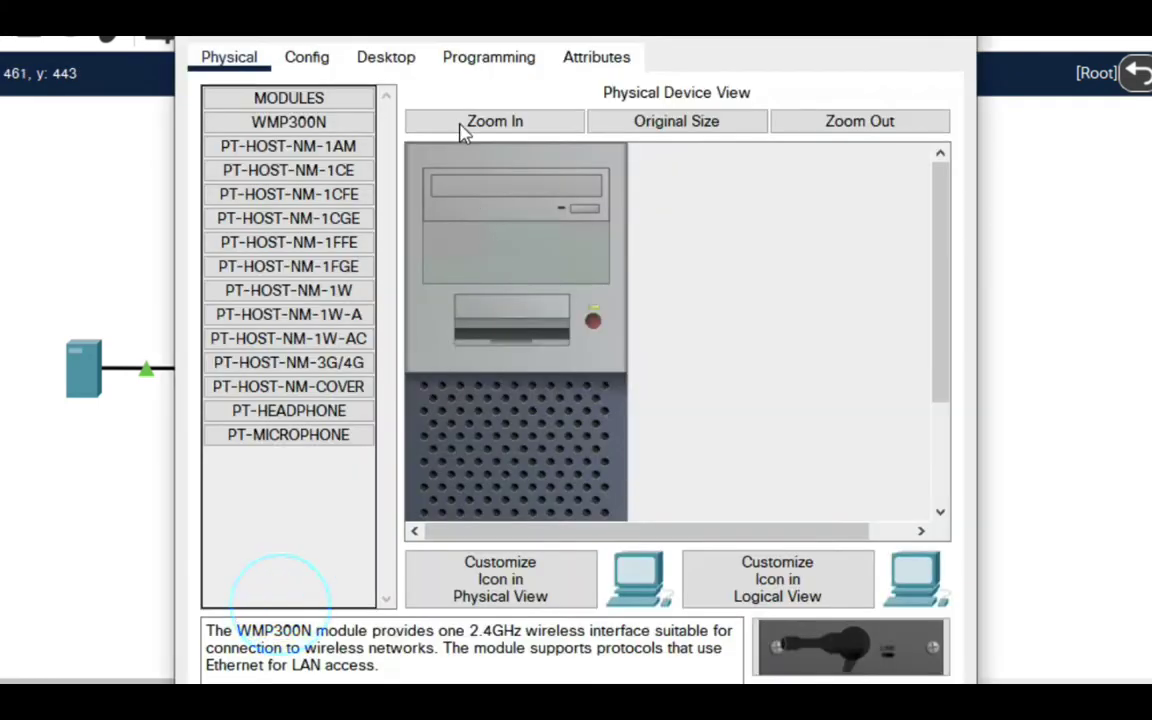
click(386, 57)
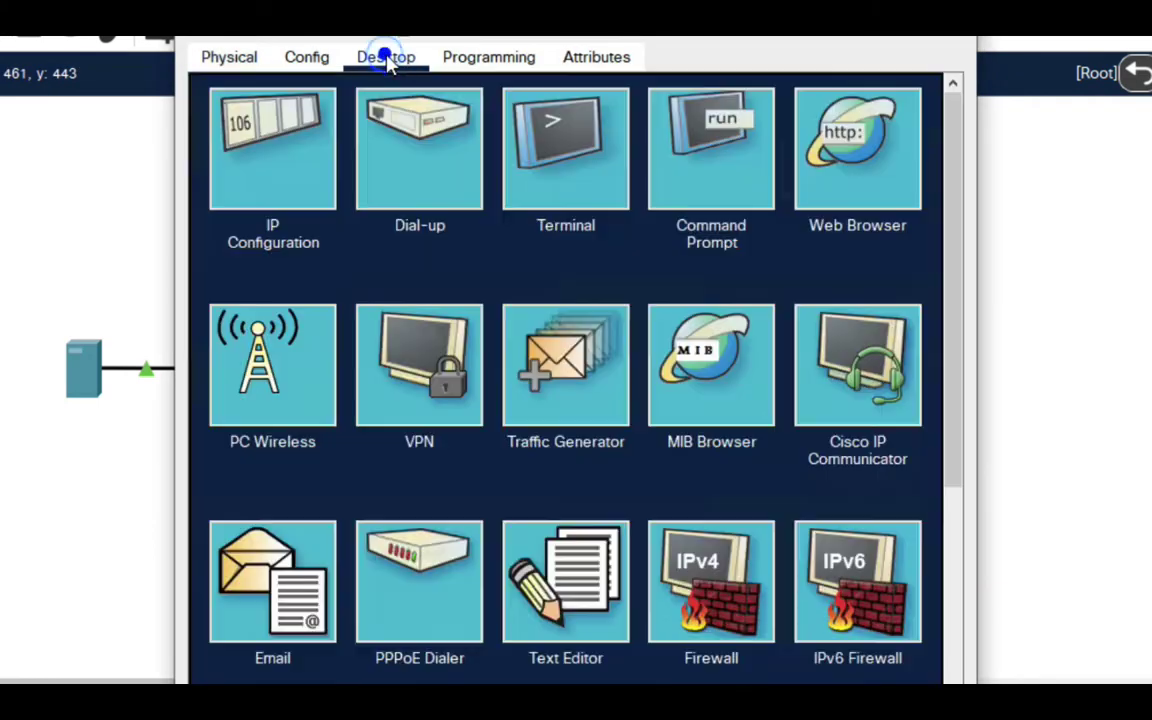
click(255, 165)
click(490, 217)
text(192.168)
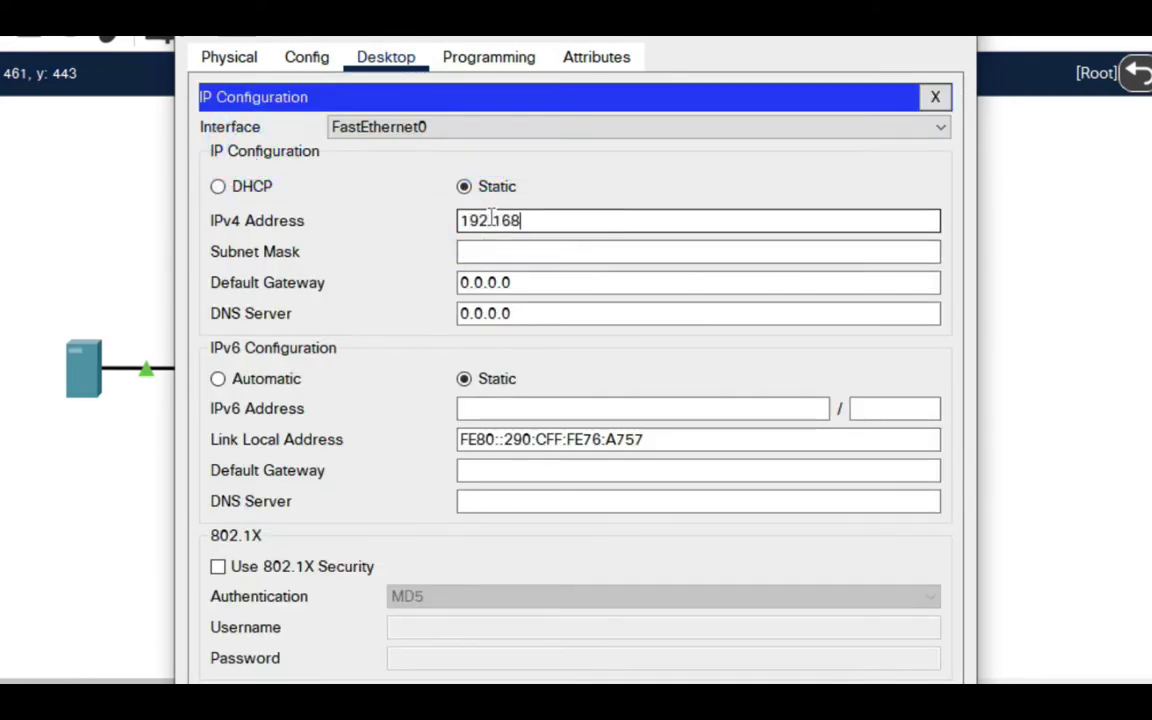
text(0)
key(BackSpace)
text(.10)
click(509, 251)
click(509, 251)
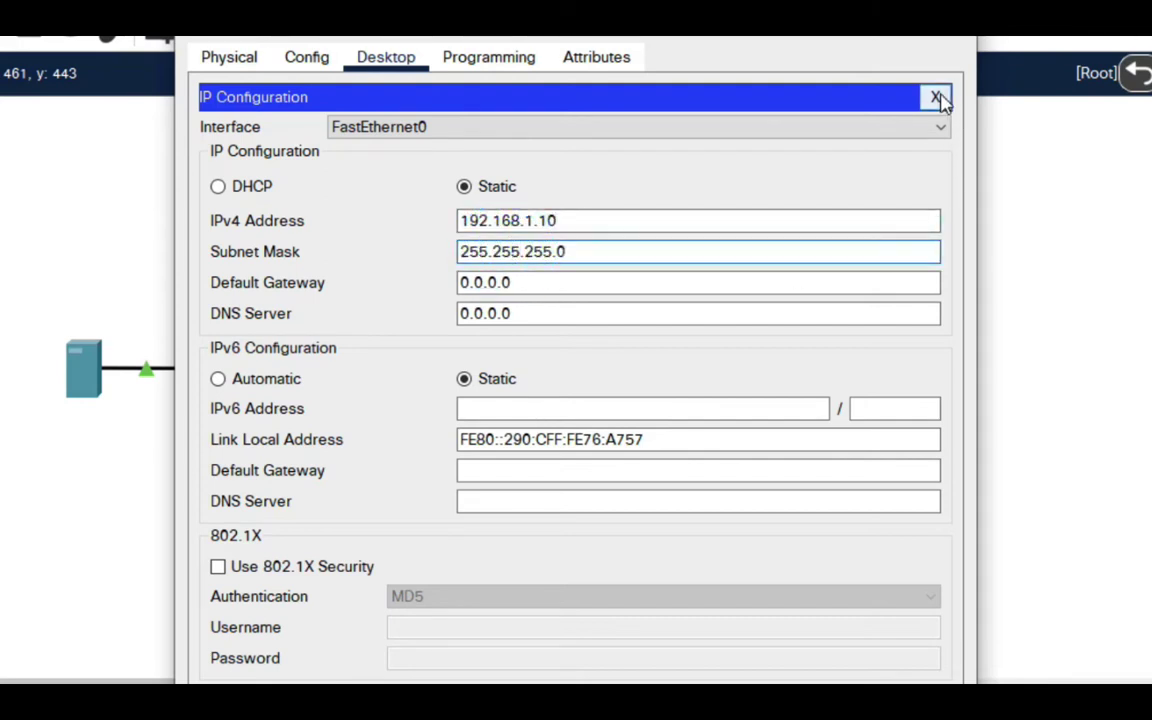
click(525, 284)
text(192.168.1)
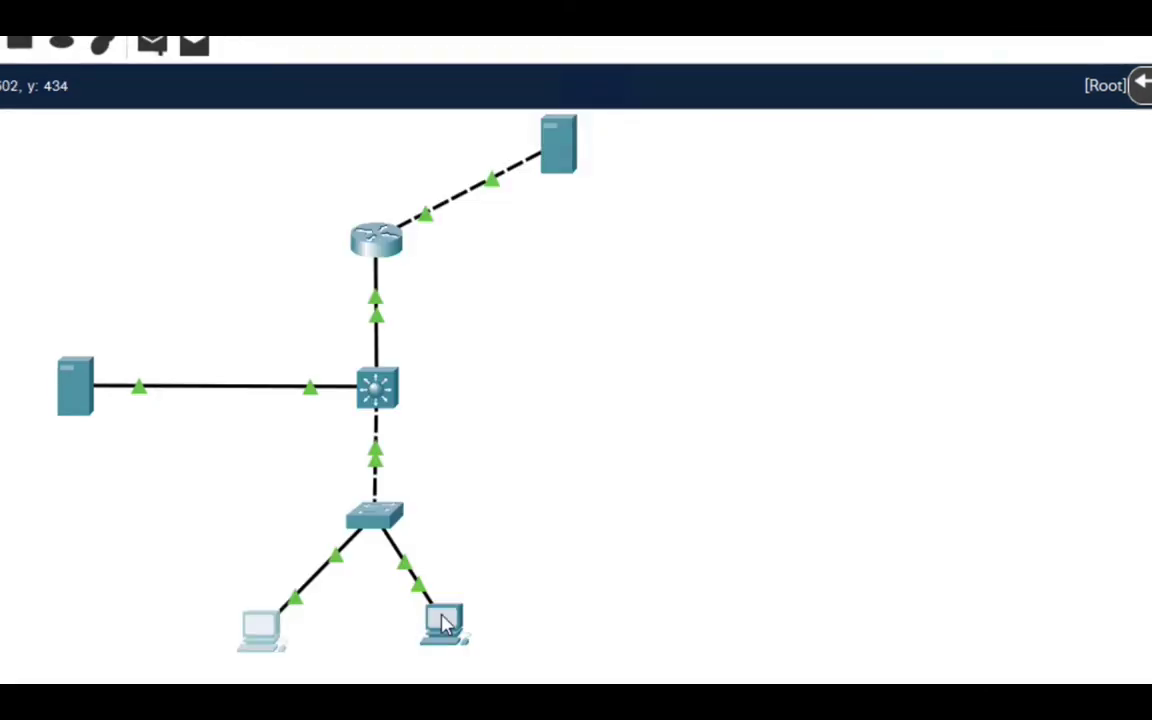
Step: Give the right PC the static IPv4 address 192.168.1.20 with subnet mask 255.255.255.0
click(442, 619)
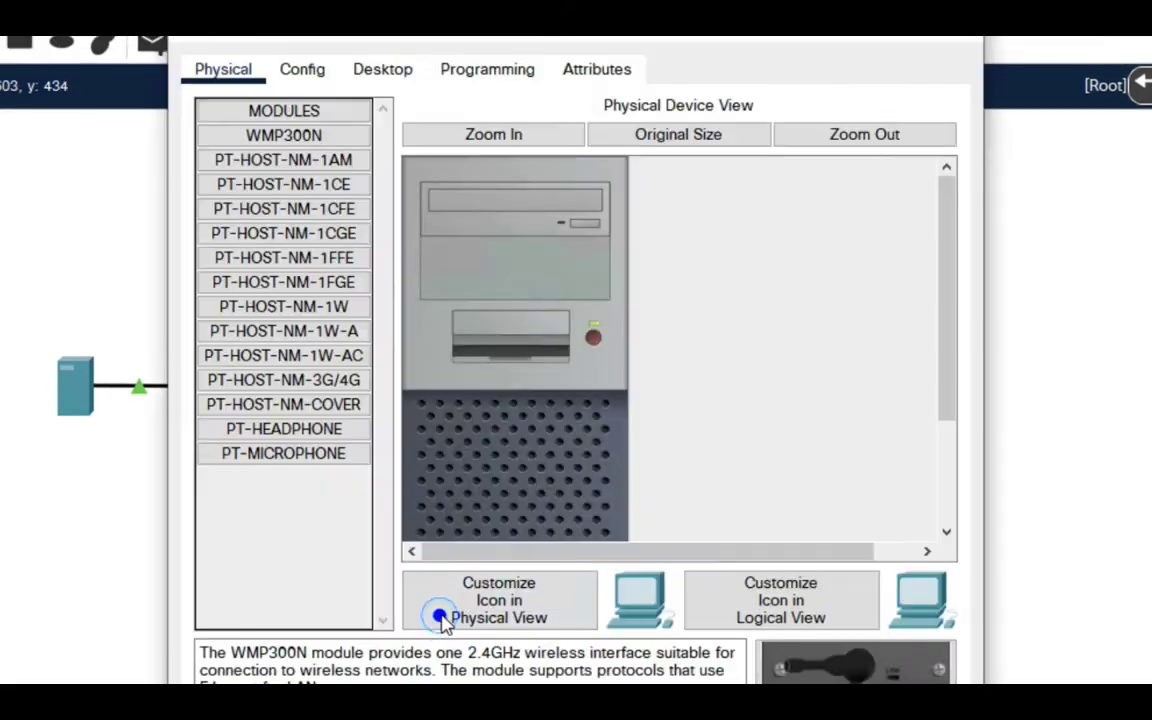
click(388, 70)
click(275, 200)
click(502, 232)
text(192.)
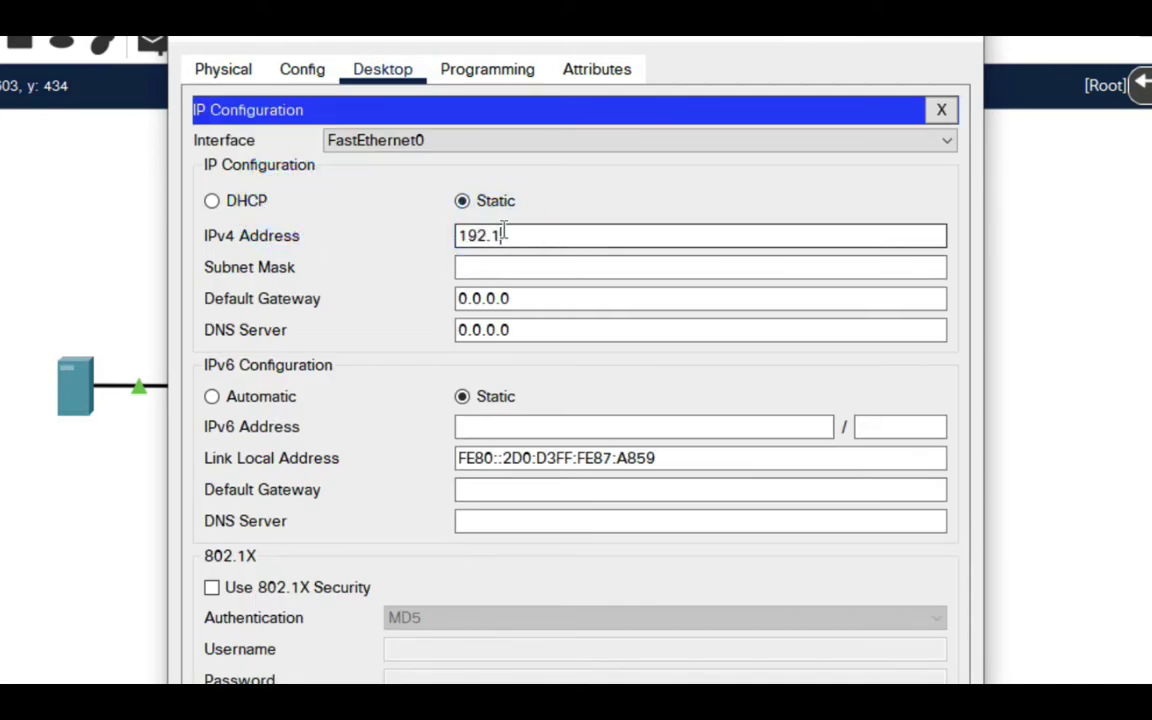
text(168.)
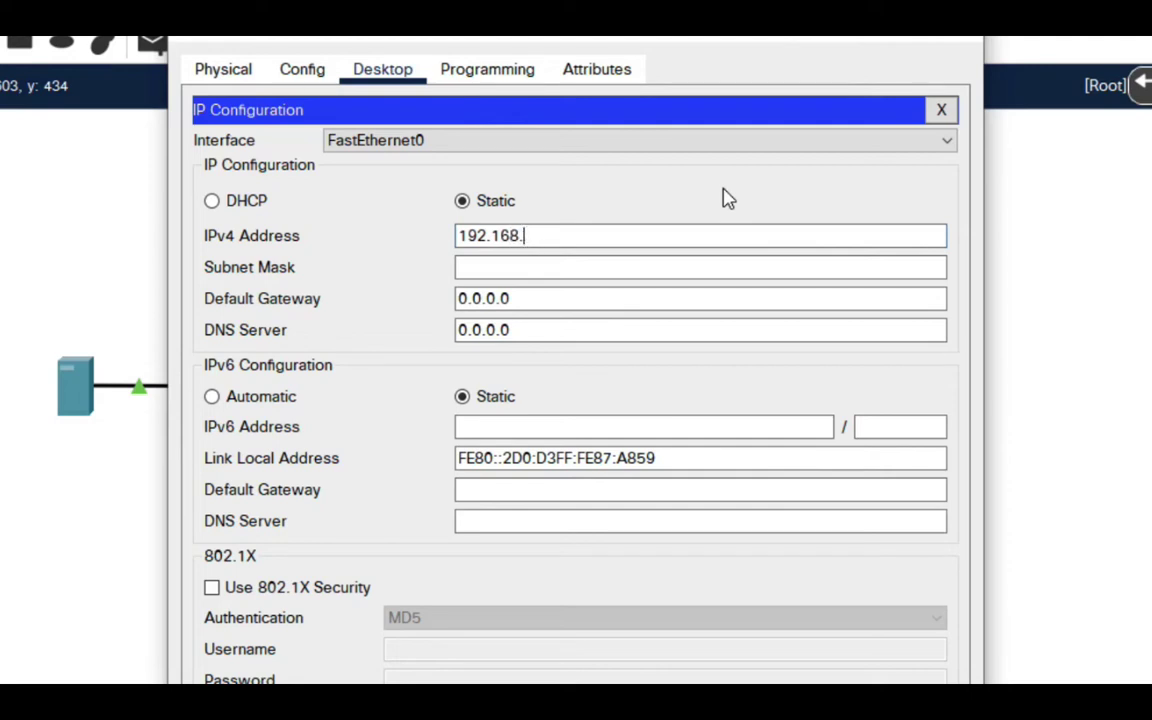
text(1.20)
click(629, 266)
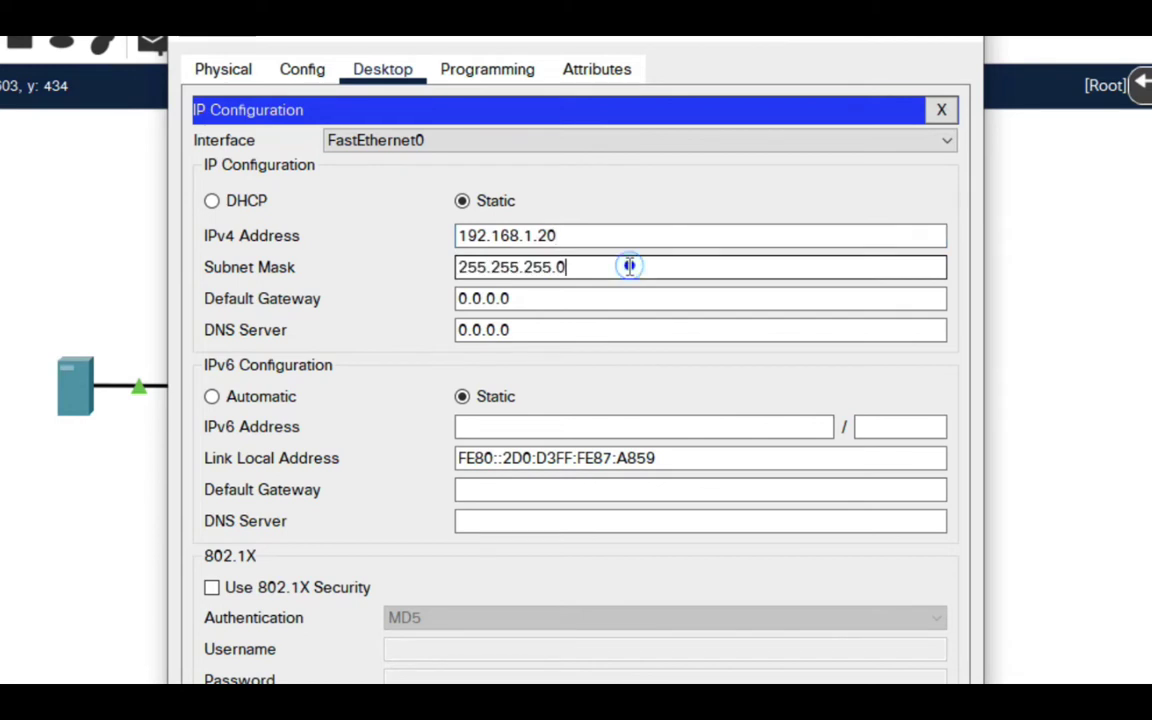
Step: Set the right PC's default gateway to 192.168.1.1 and close its configuration
drag(568, 265, 421, 277)
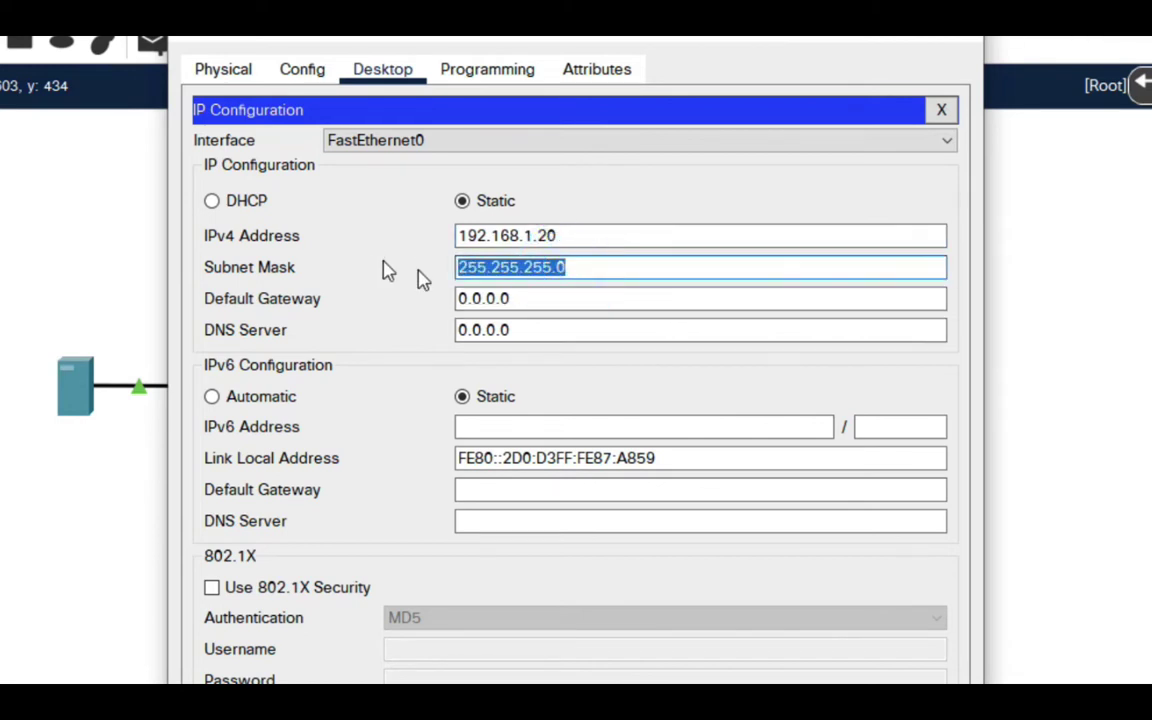
drag(517, 302, 388, 283)
text(192.168.1.1)
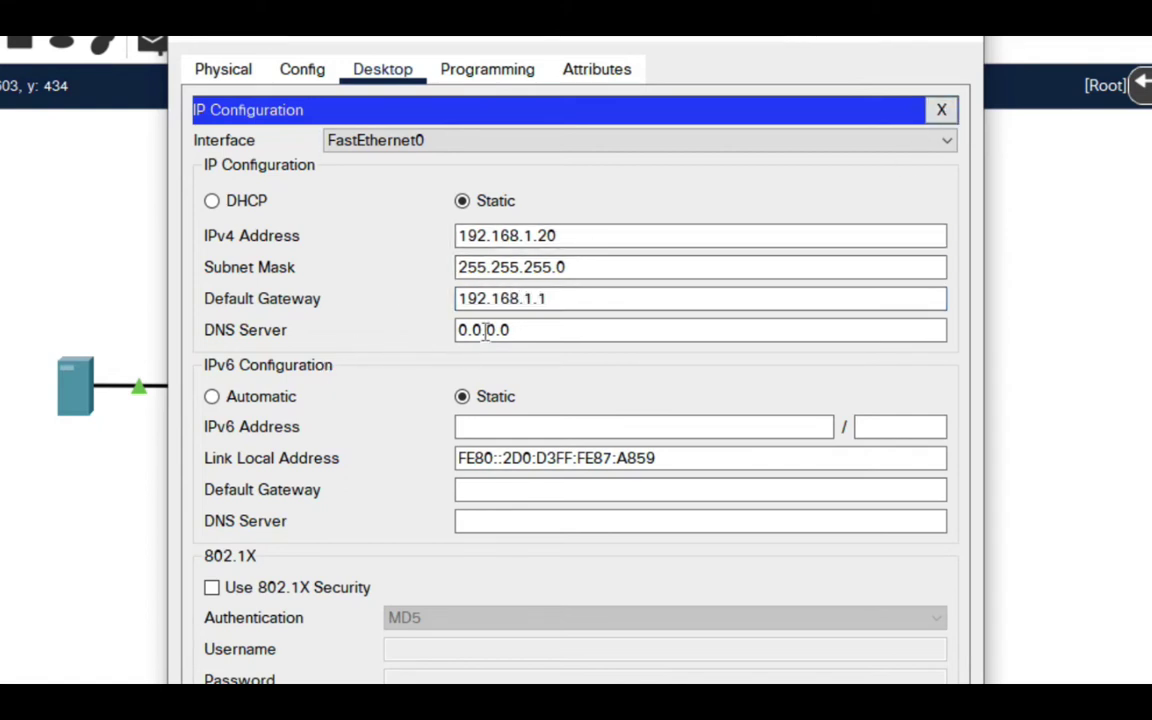
drag(499, 330, 401, 329)
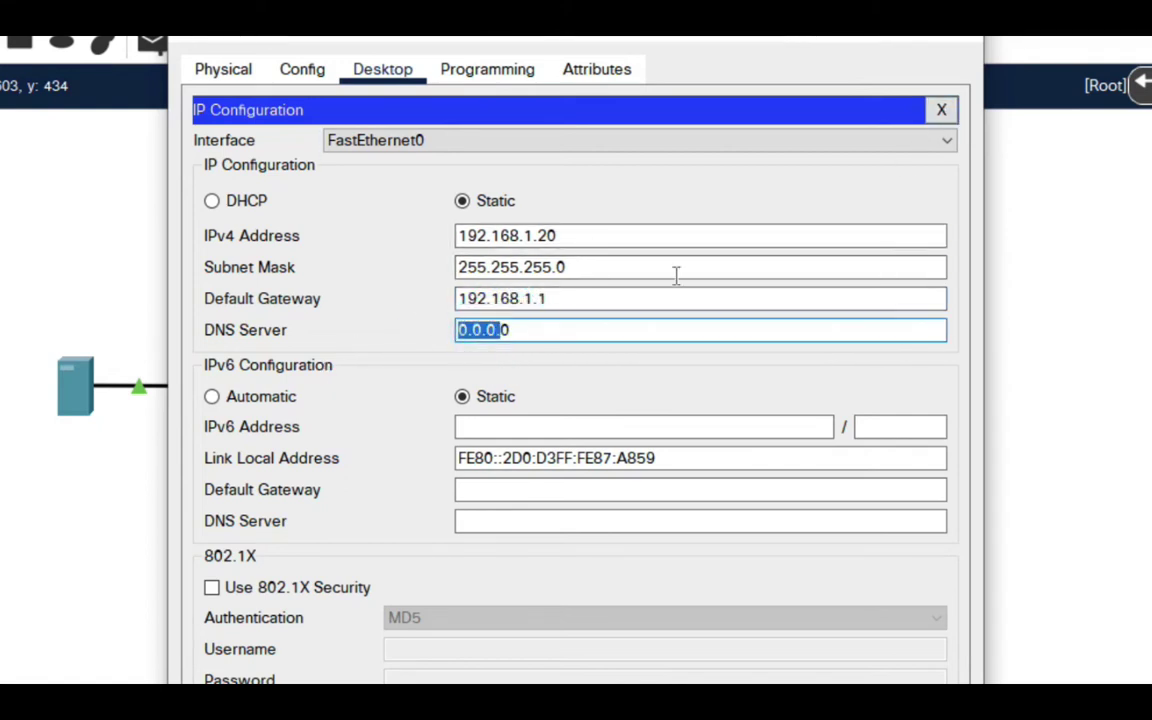
click(950, 44)
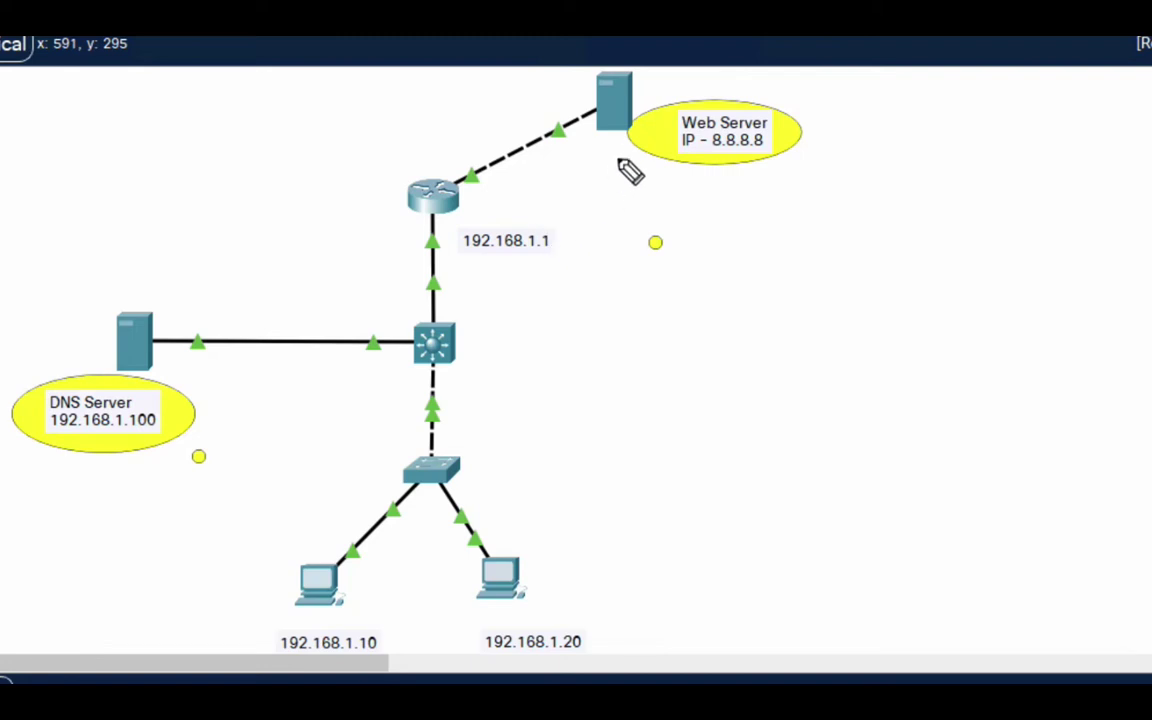
mouse_move(674, 155)
mouse_down()
mouse_move(813, 134)
mouse_move(720, 108)
mouse_move(661, 114)
mouse_move(688, 160)
mouse_up()
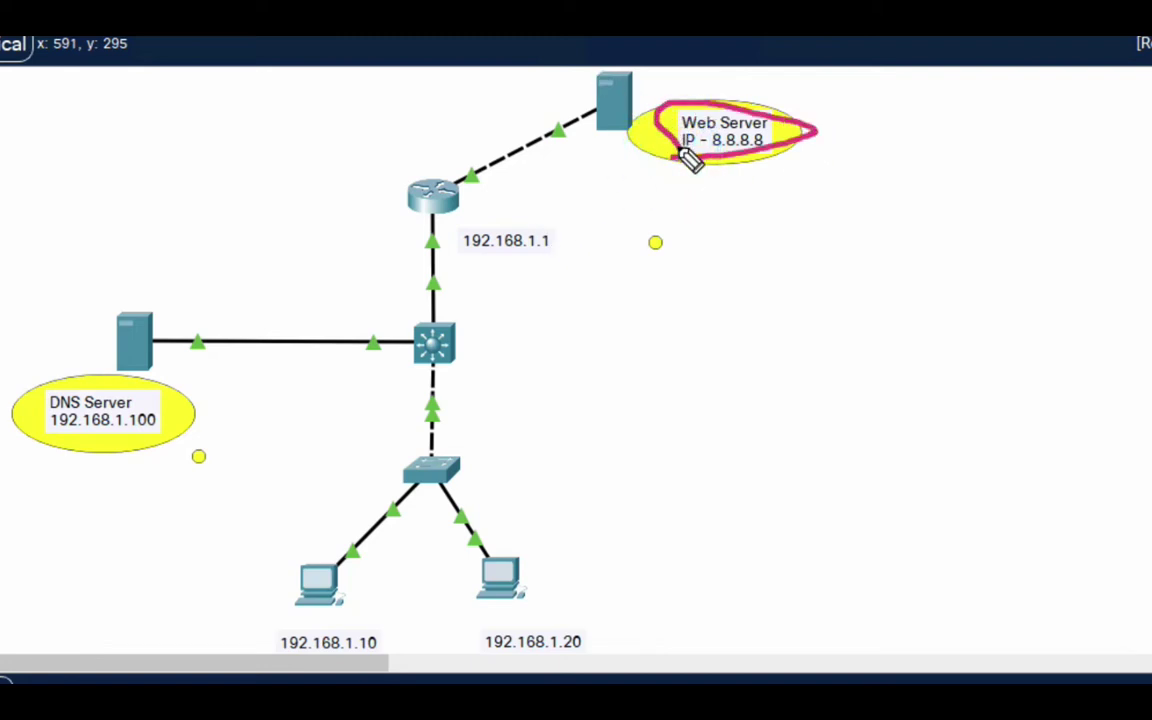
click(363, 628)
mouse_move(363, 628)
mouse_down()
mouse_move(302, 632)
mouse_move(265, 608)
mouse_move(303, 543)
mouse_move(362, 553)
mouse_move(369, 611)
mouse_move(355, 638)
mouse_up()
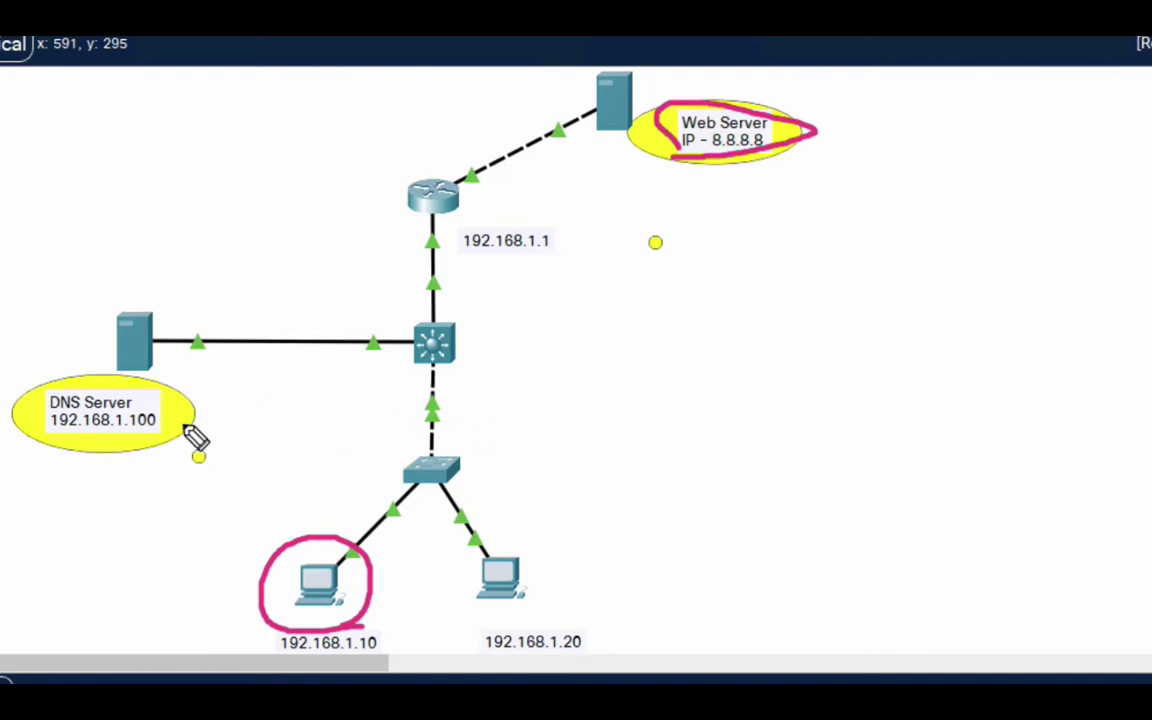
mouse_move(93, 372)
mouse_down()
mouse_move(30, 394)
mouse_move(28, 433)
mouse_move(62, 451)
mouse_move(132, 459)
mouse_move(182, 414)
mouse_up()
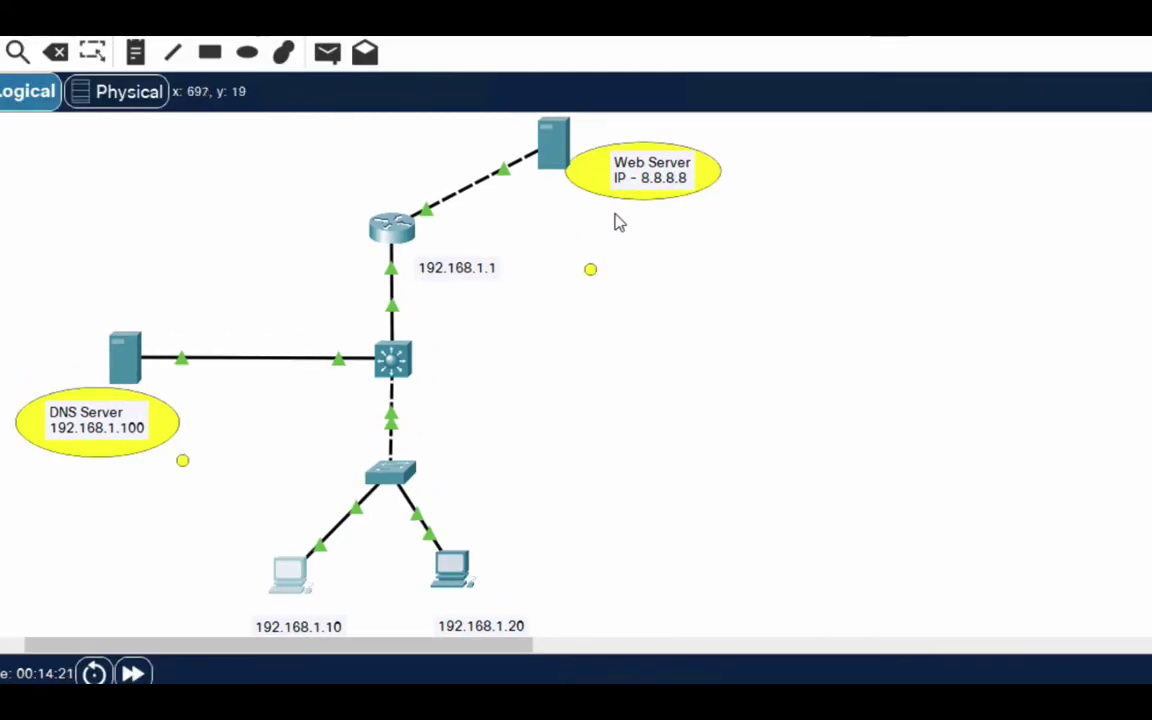
click(734, 377)
Step: Check in the web server's services whether HTTP and HTTPS are switched on
click(555, 140)
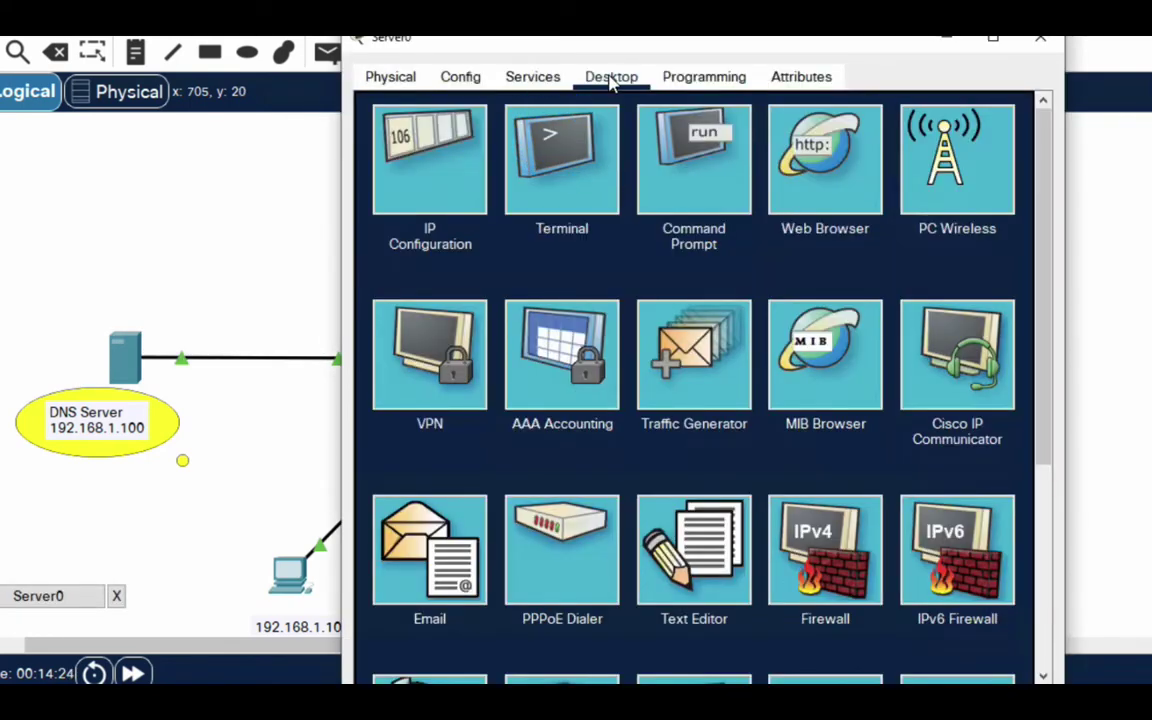
click(530, 77)
click(466, 139)
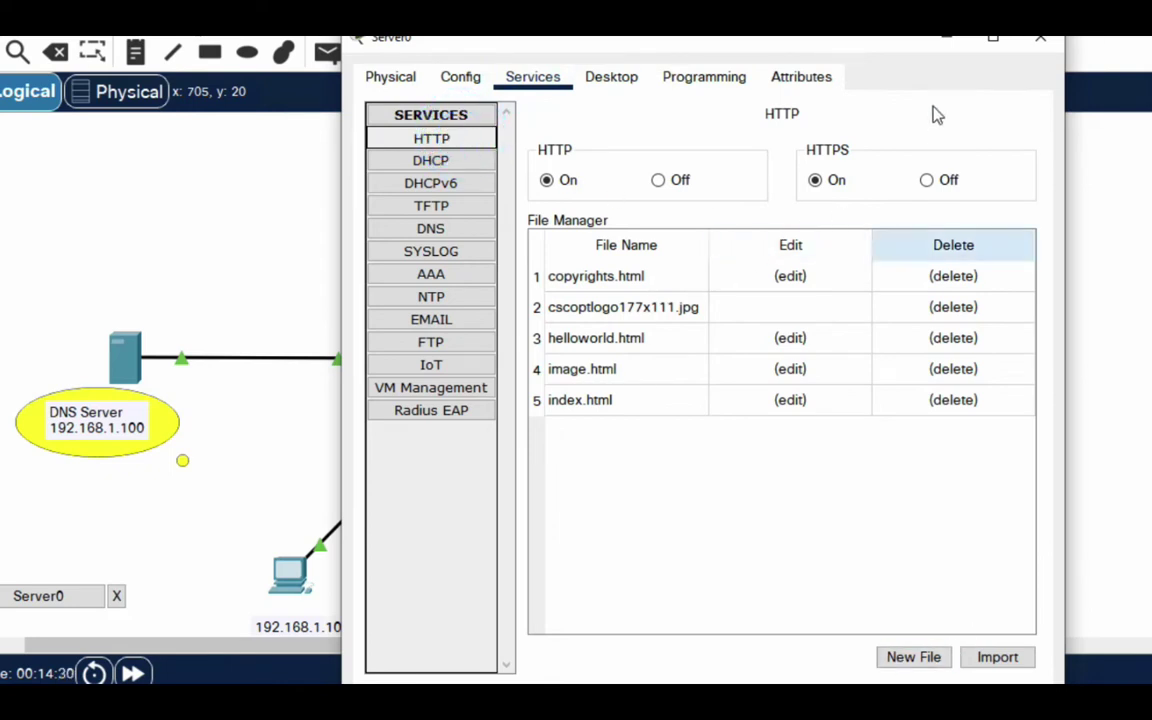
click(1040, 38)
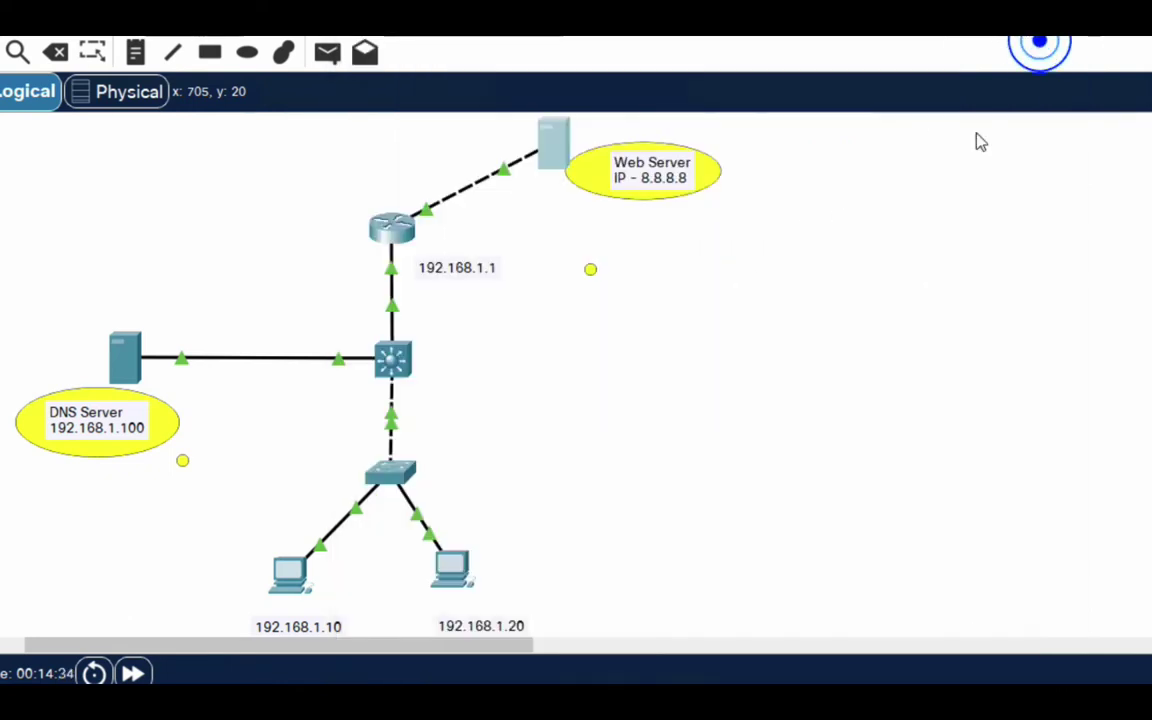
Step: Load 8.8.8.8 in the left PC's web browser to test access to the web server by IP address
click(288, 572)
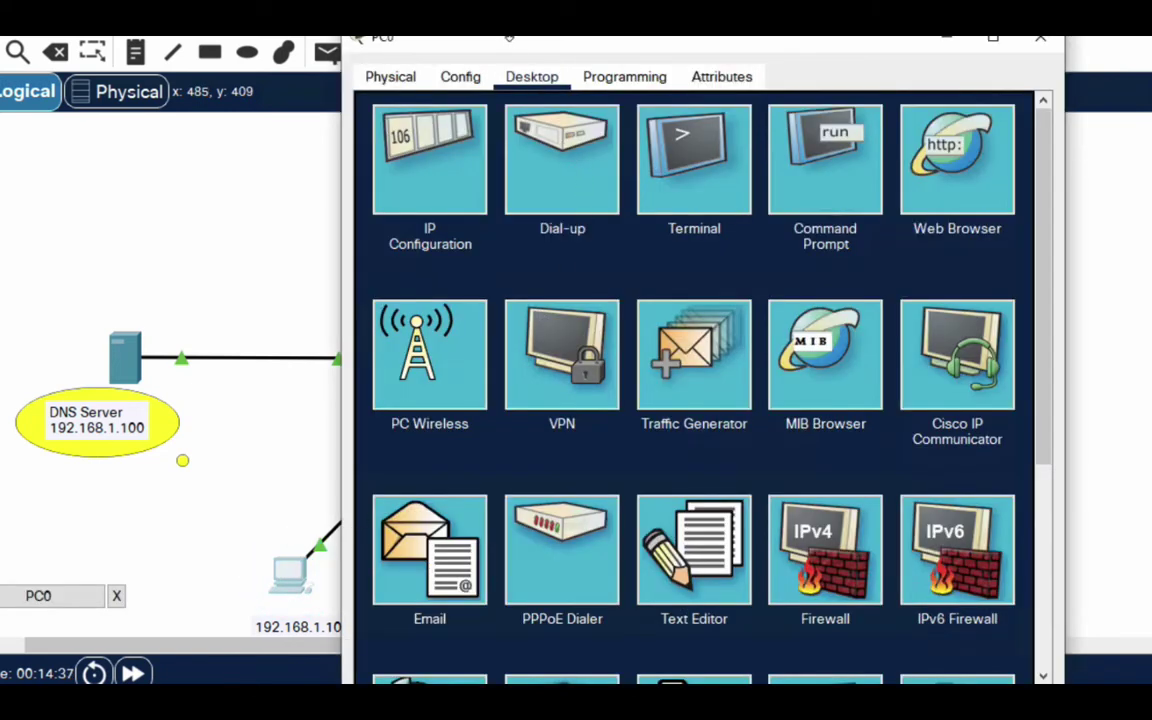
drag(510, 45, 892, 45)
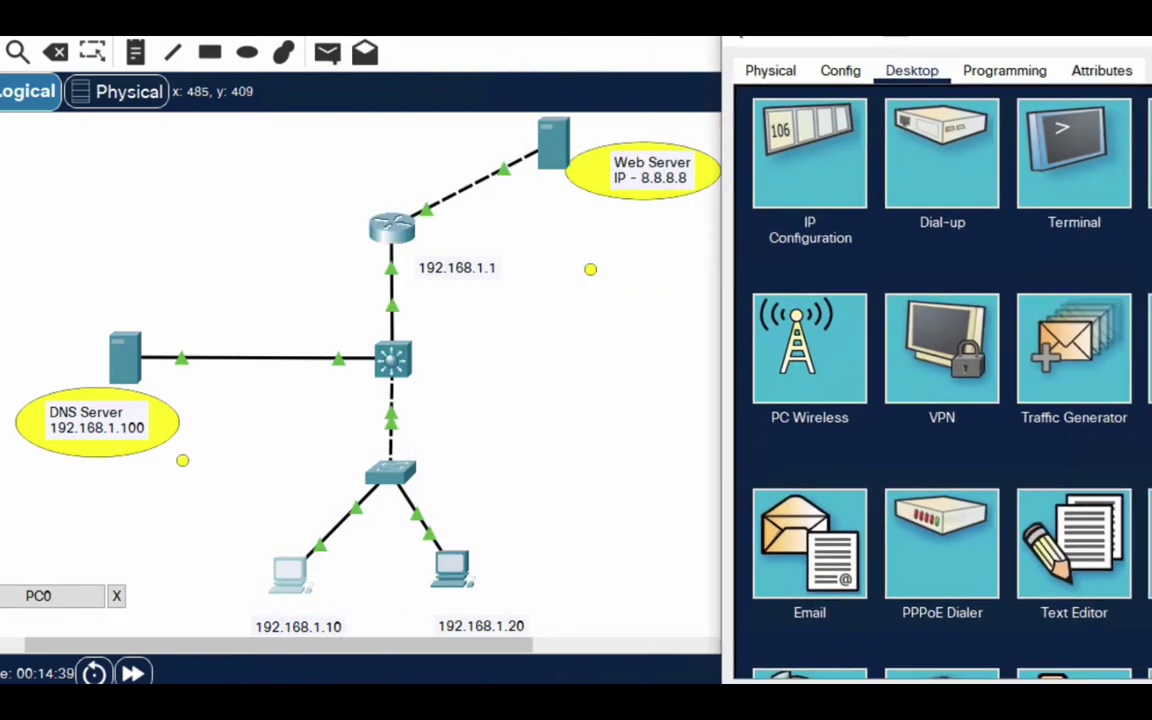
click(873, 128)
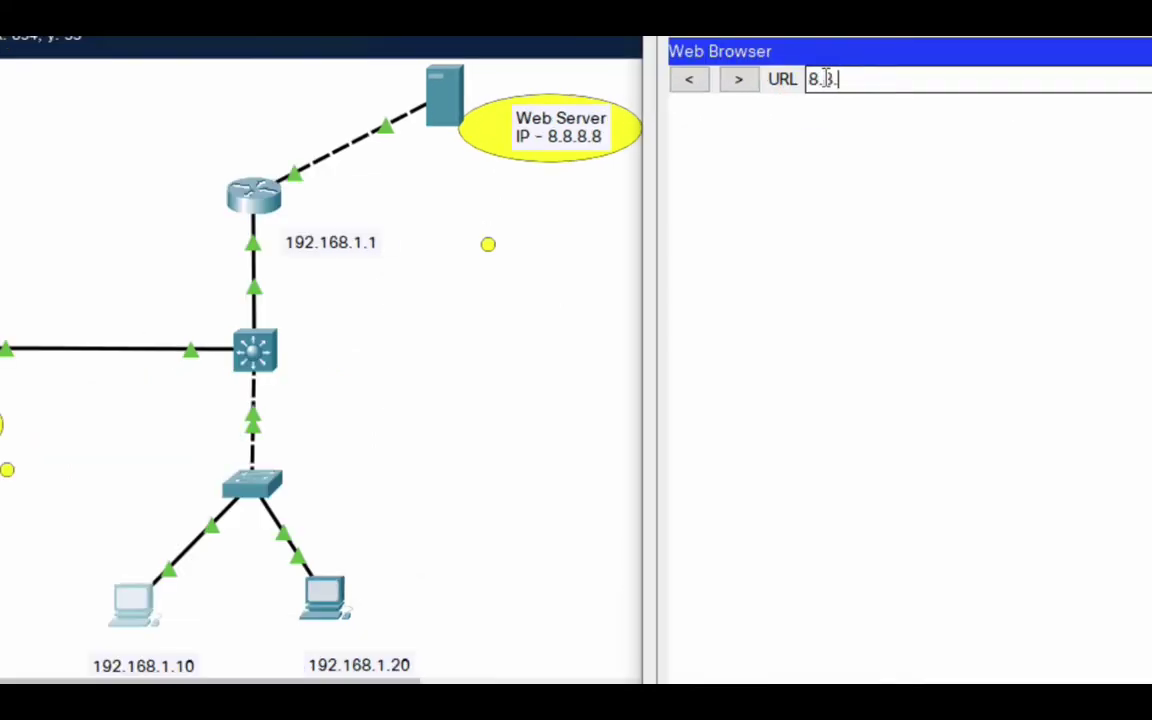
key(Return)
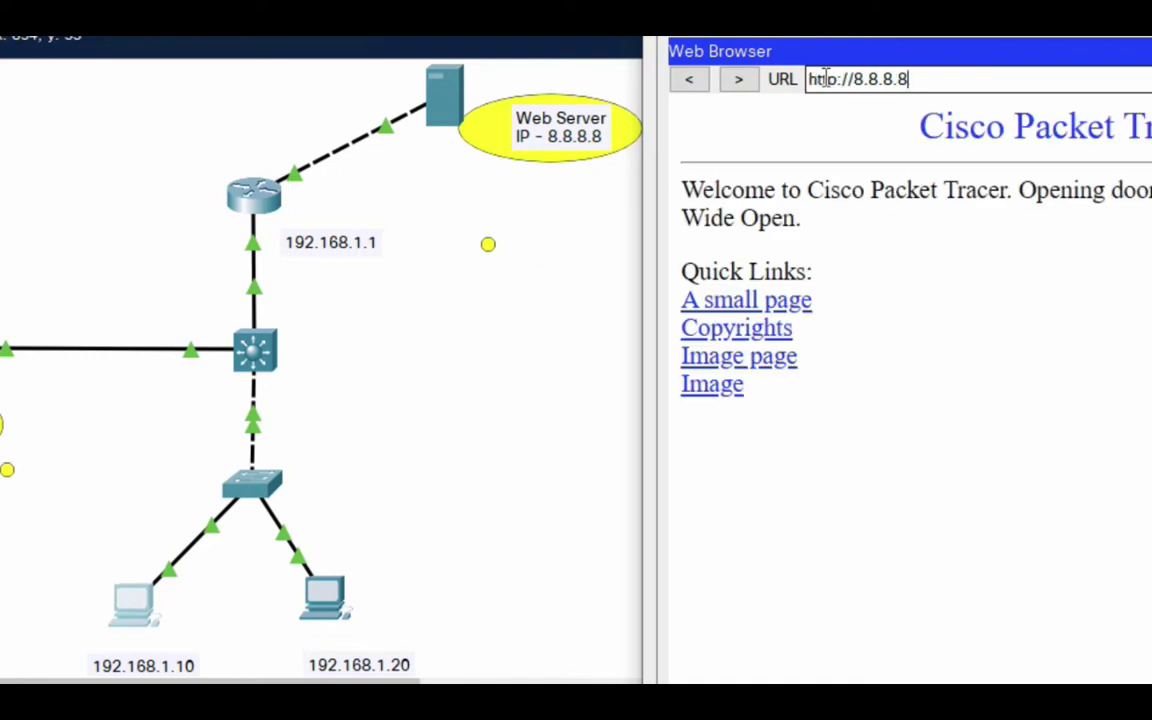
drag(918, 79, 762, 77)
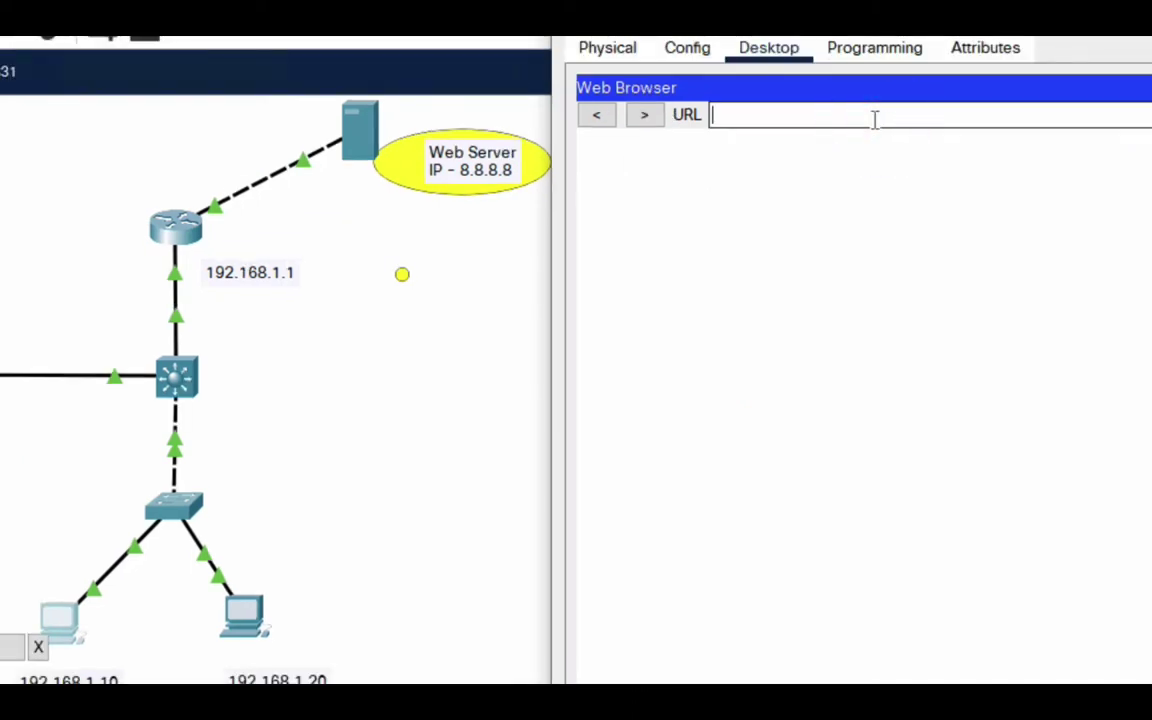
text(test.com)
key(Return)
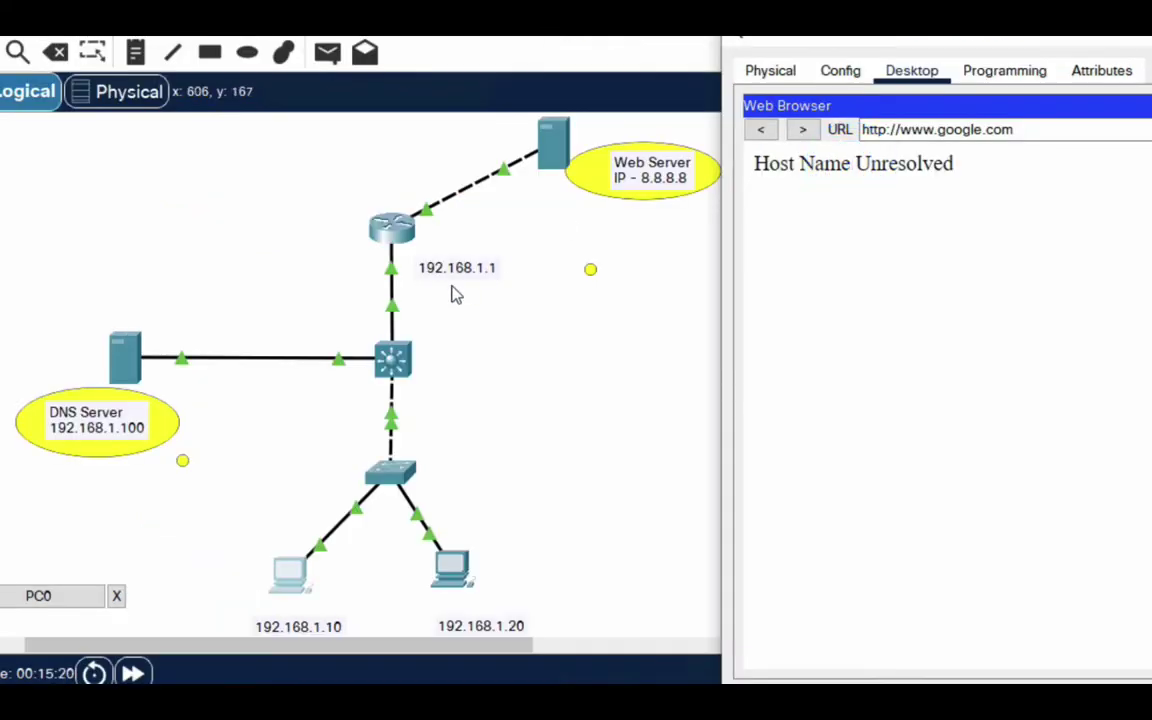
click(246, 437)
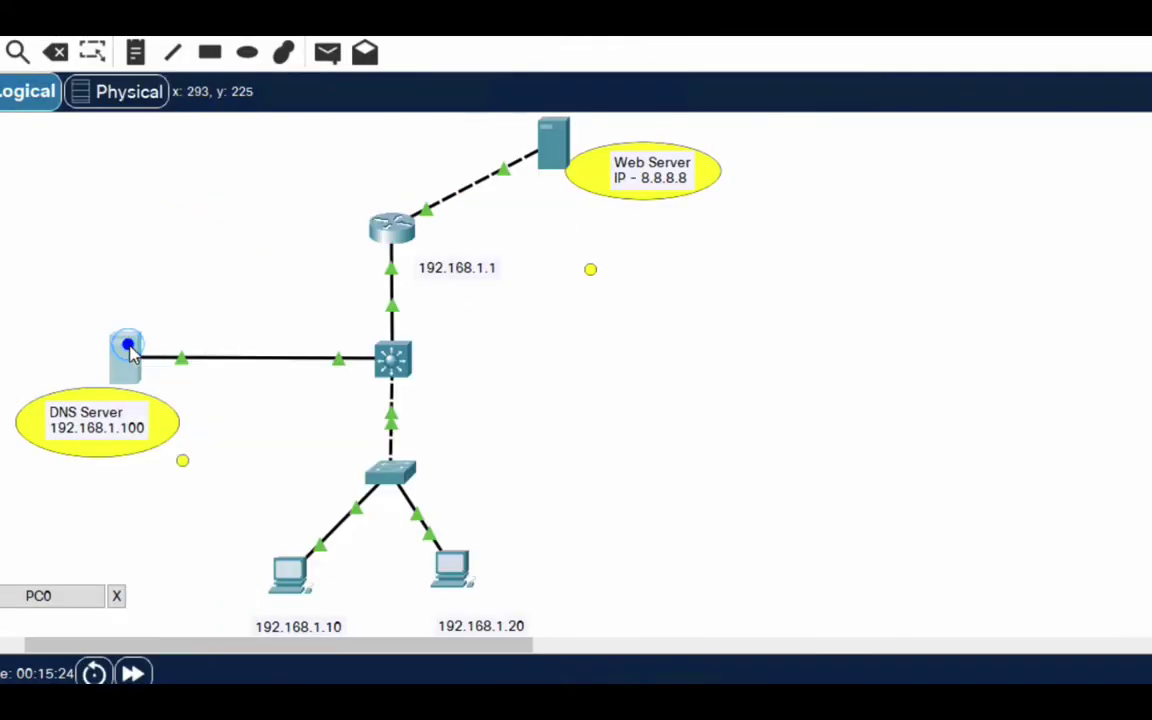
Step: Give the DNS server the static IPv4 address 192.168.1.100 with subnet mask 255.255.255.0
click(130, 355)
drag(469, 50, 716, 37)
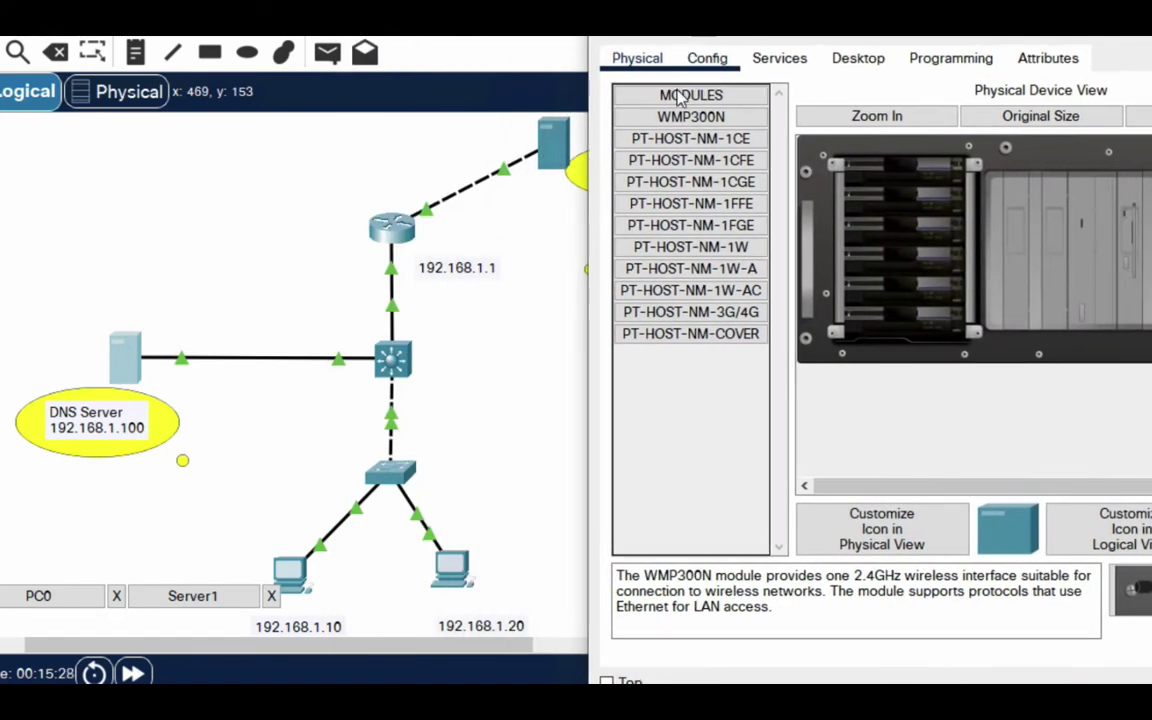
click(859, 57)
click(881, 172)
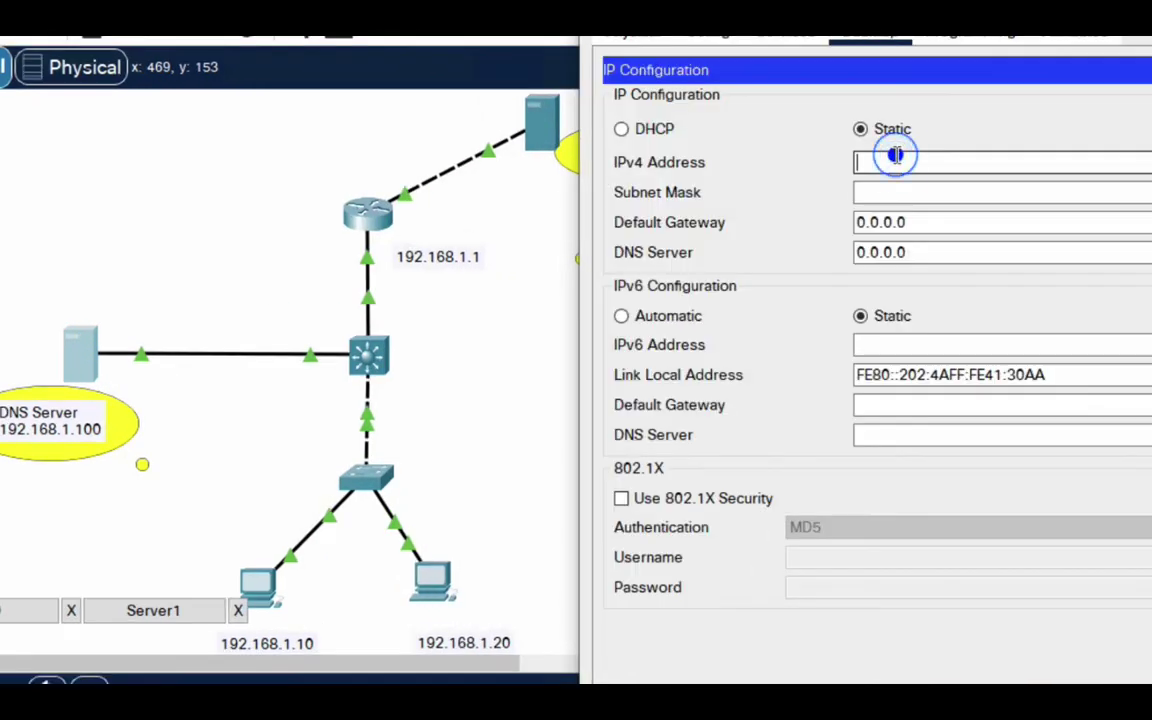
text(192.16)
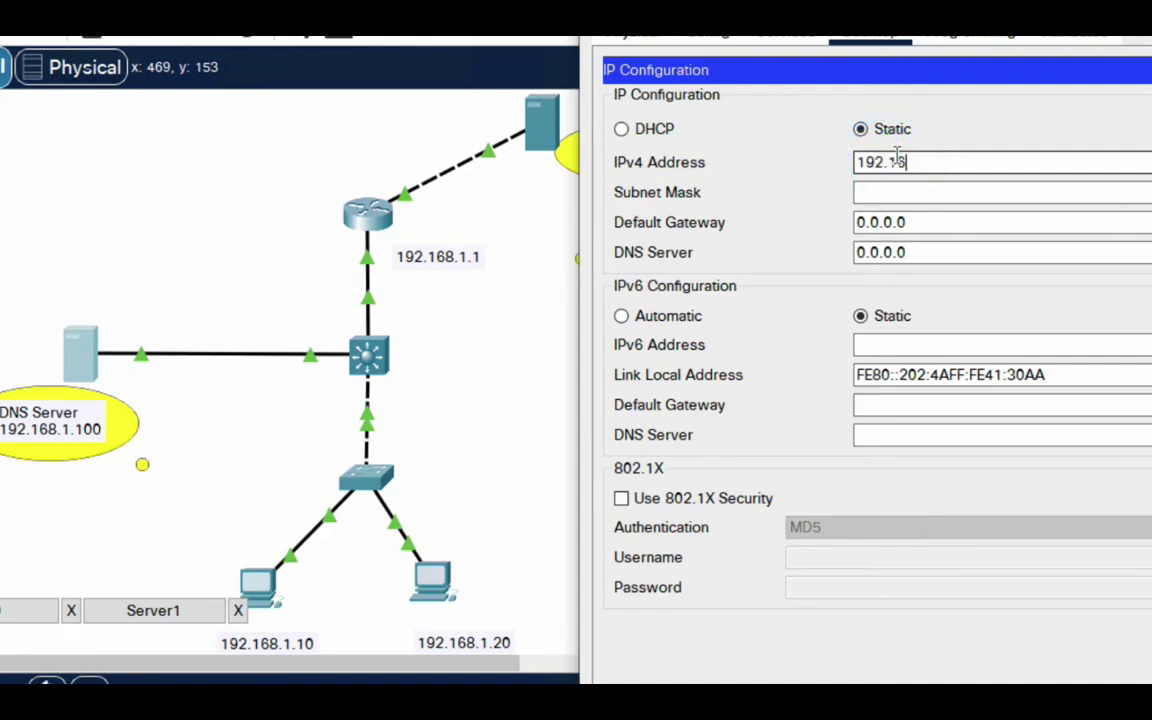
text(8.1.100)
click(888, 192)
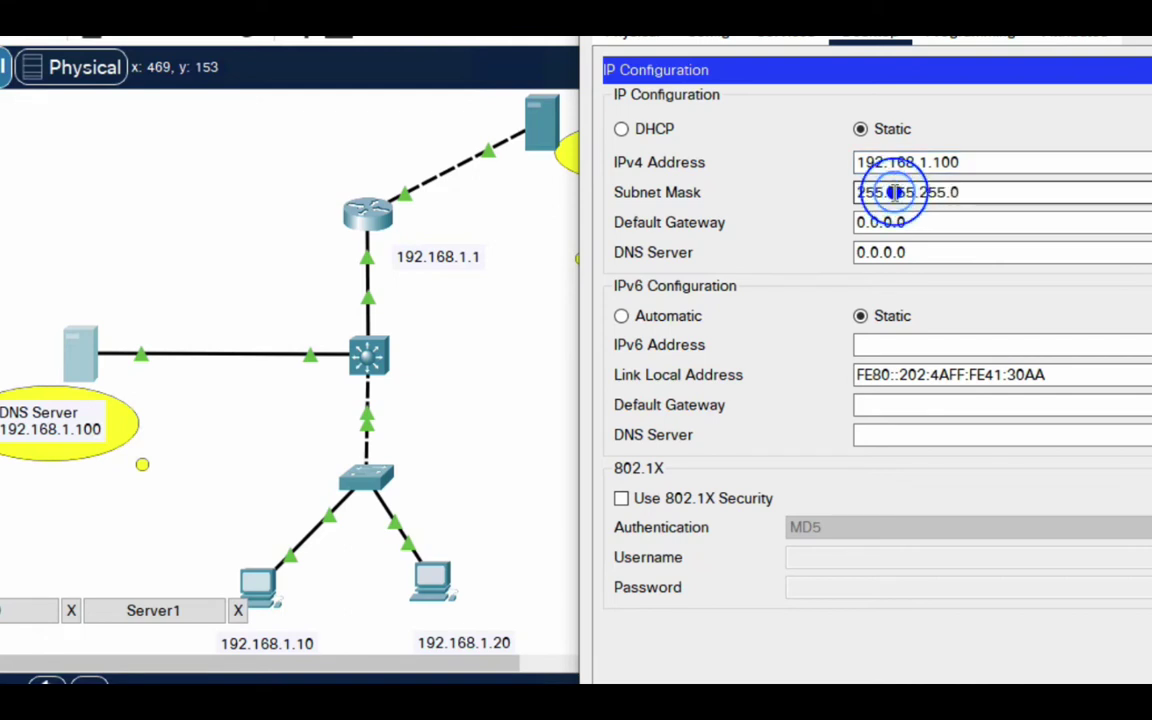
Step: Set the DNS server's default gateway to 192.168.1.1
double_click(916, 222)
text(192.168)
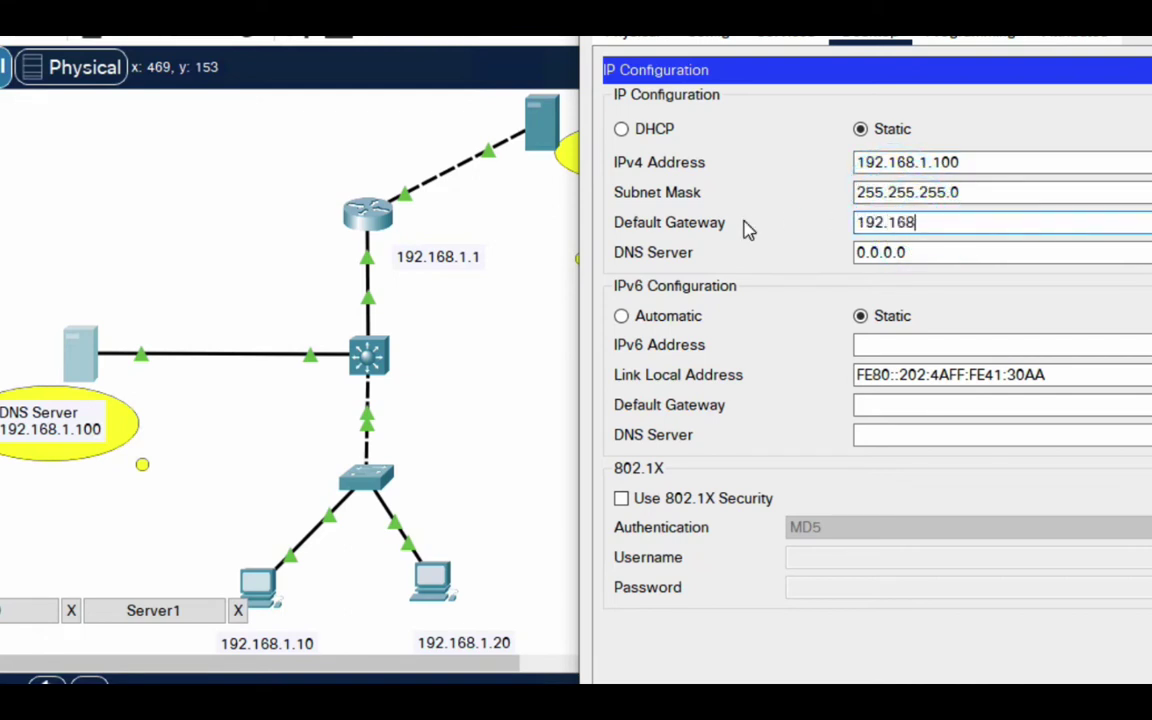
text(.1.100)
click(908, 251)
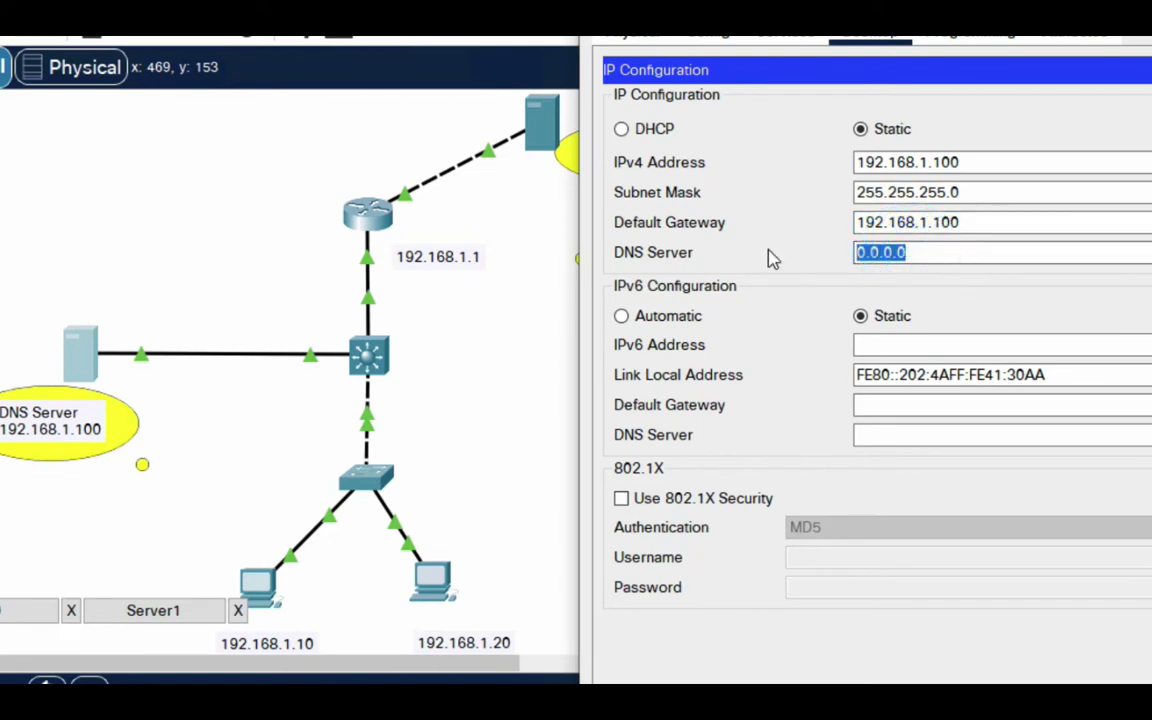
click(990, 222)
key(BackSpace)
key(BackSpace)
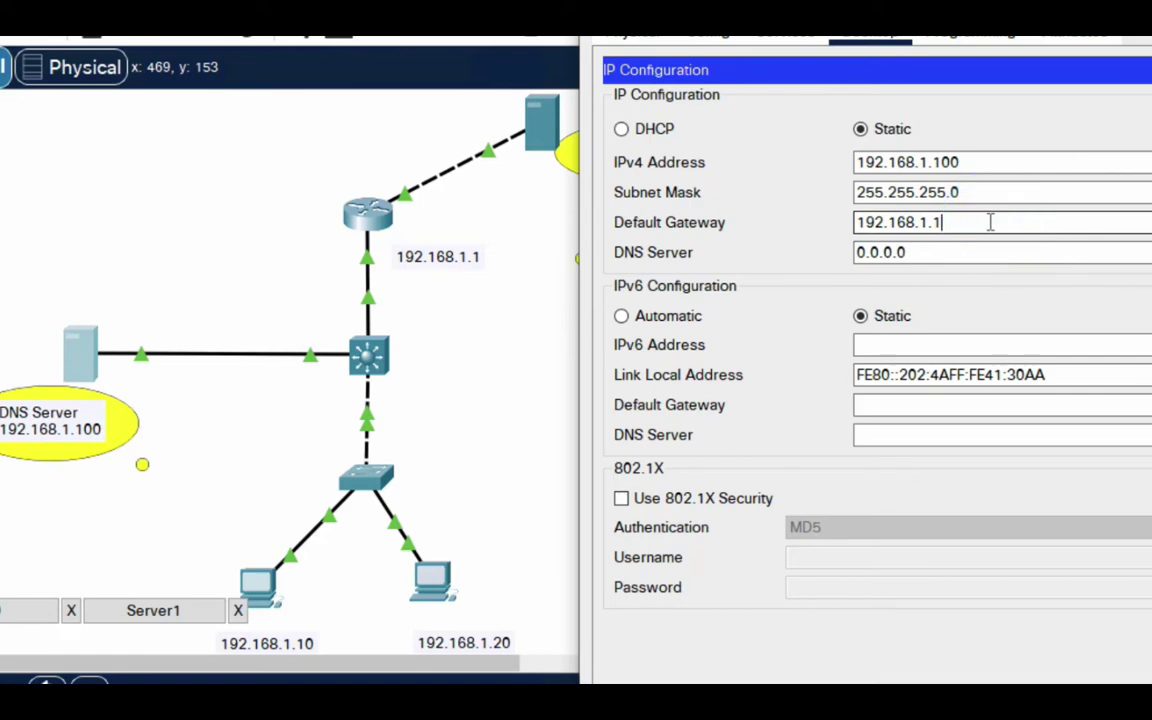
Step: Set the DNS server's own DNS server address to 192.168.1.100 and close its IP configuration
click(924, 251)
click(924, 251)
key(BackSpace)
key(BackSpace)
key(BackSpace)
key(BackSpace)
key(BackSpace)
key(BackSpace)
key(BackSpace)
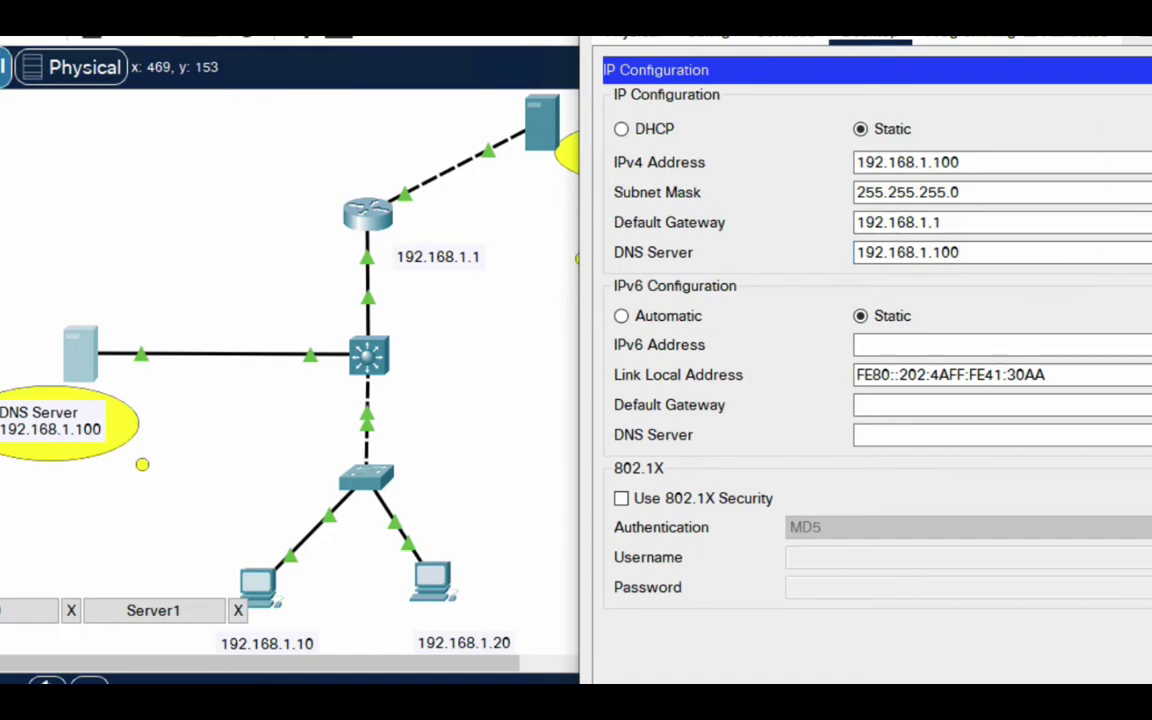
click(1148, 70)
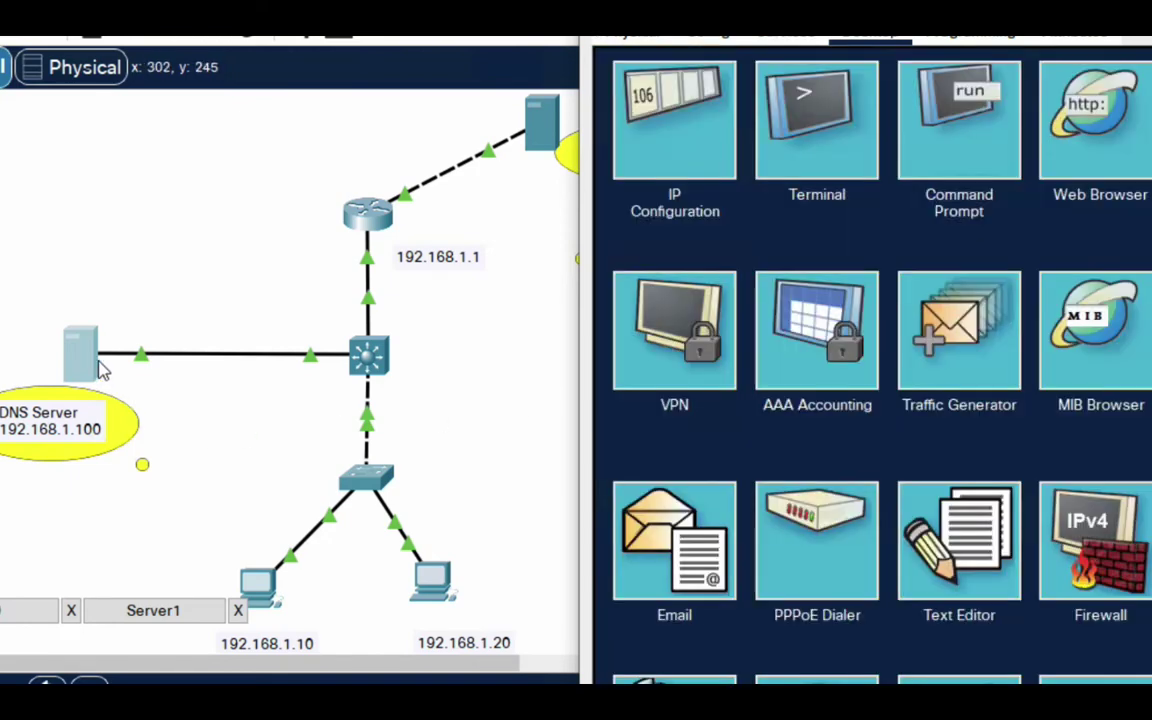
Step: Open the DNS server's DNS service settings and turn the DNS service on
click(147, 370)
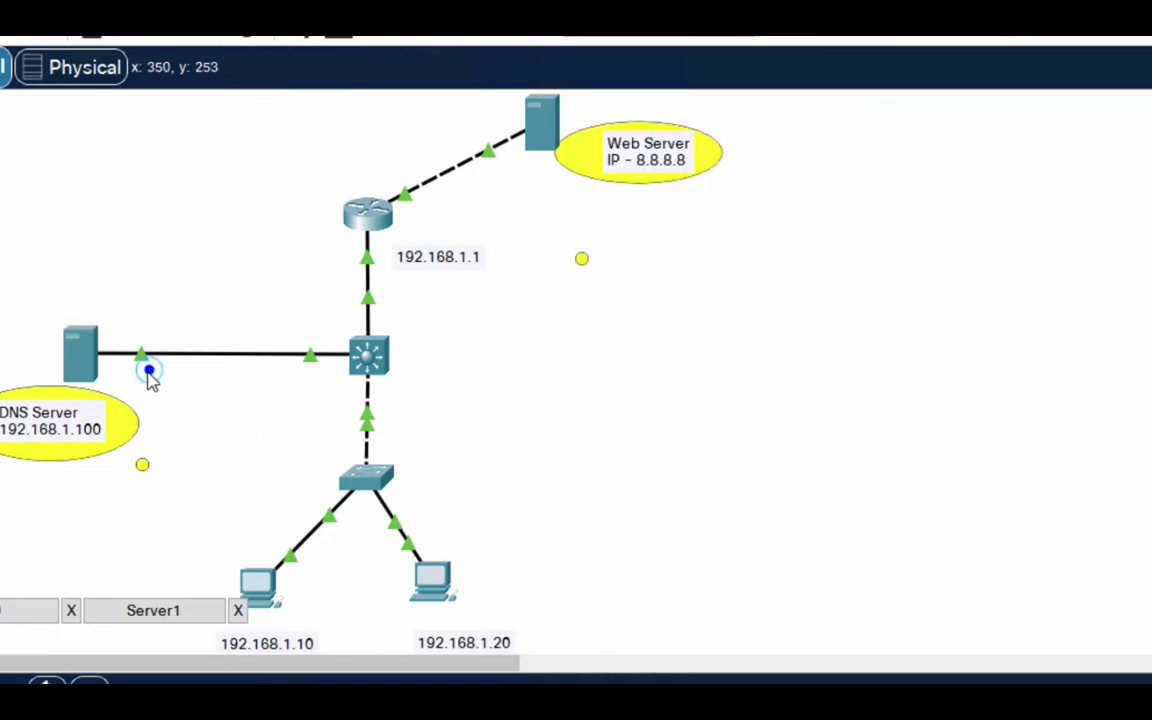
click(153, 610)
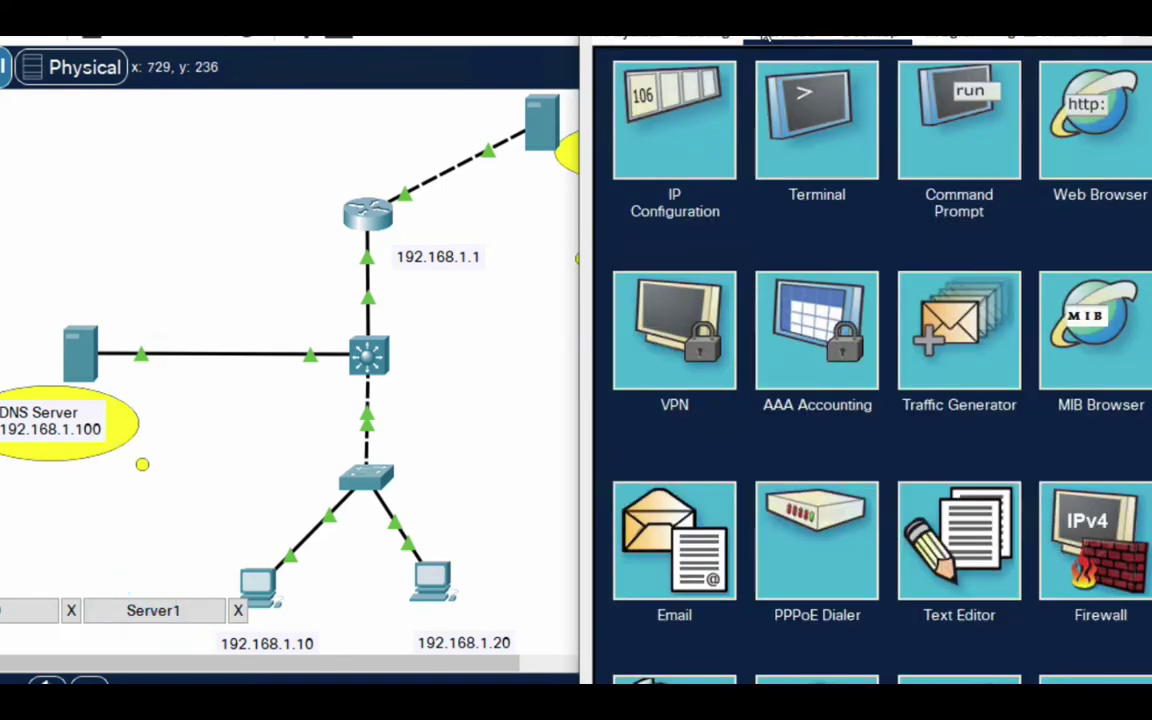
click(765, 35)
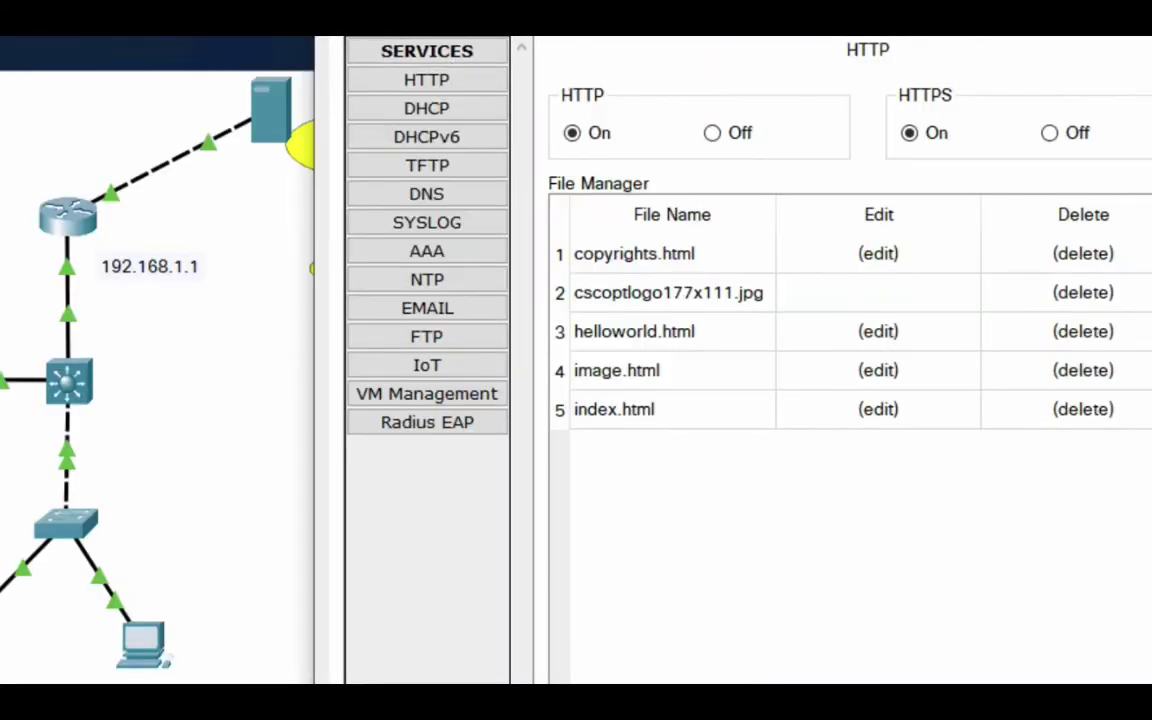
click(461, 196)
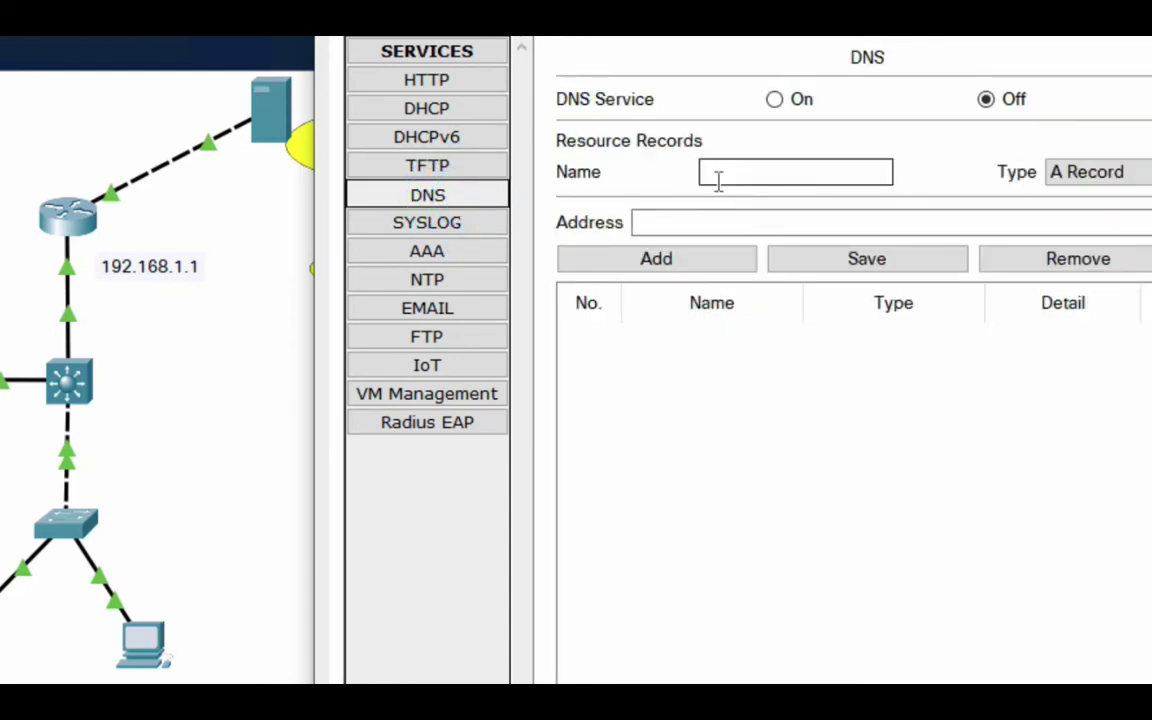
click(775, 100)
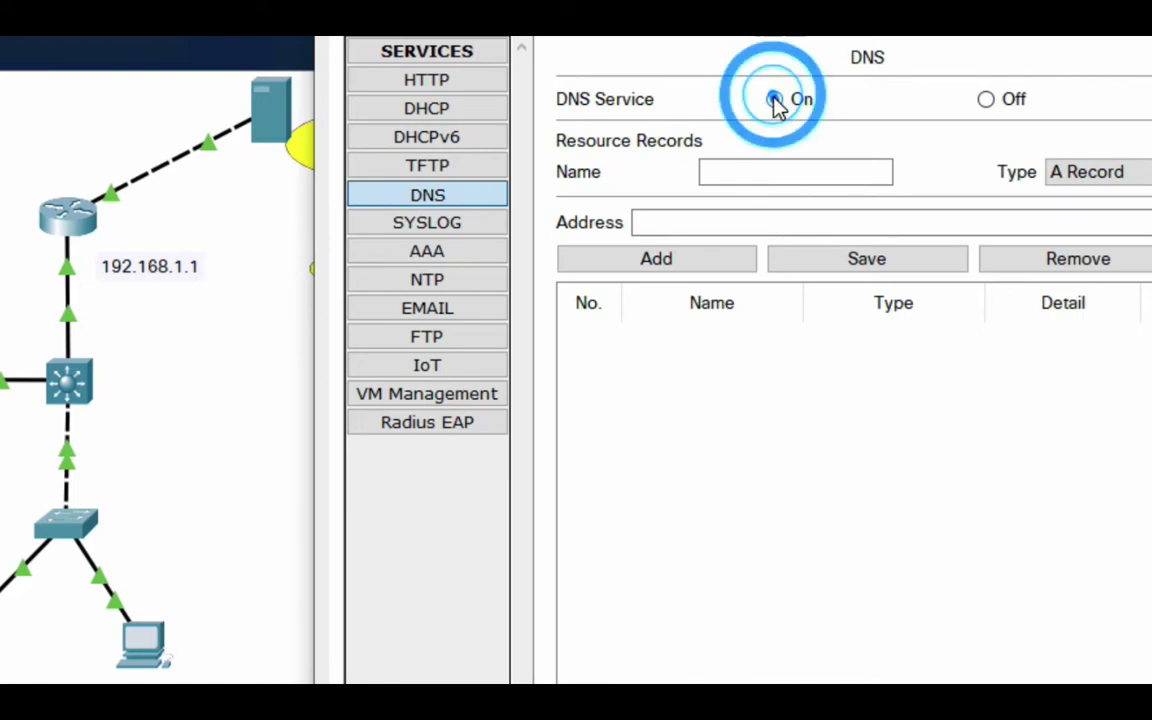
Step: Prepare a DNS resource record of type A Record with the name test.com
click(1060, 180)
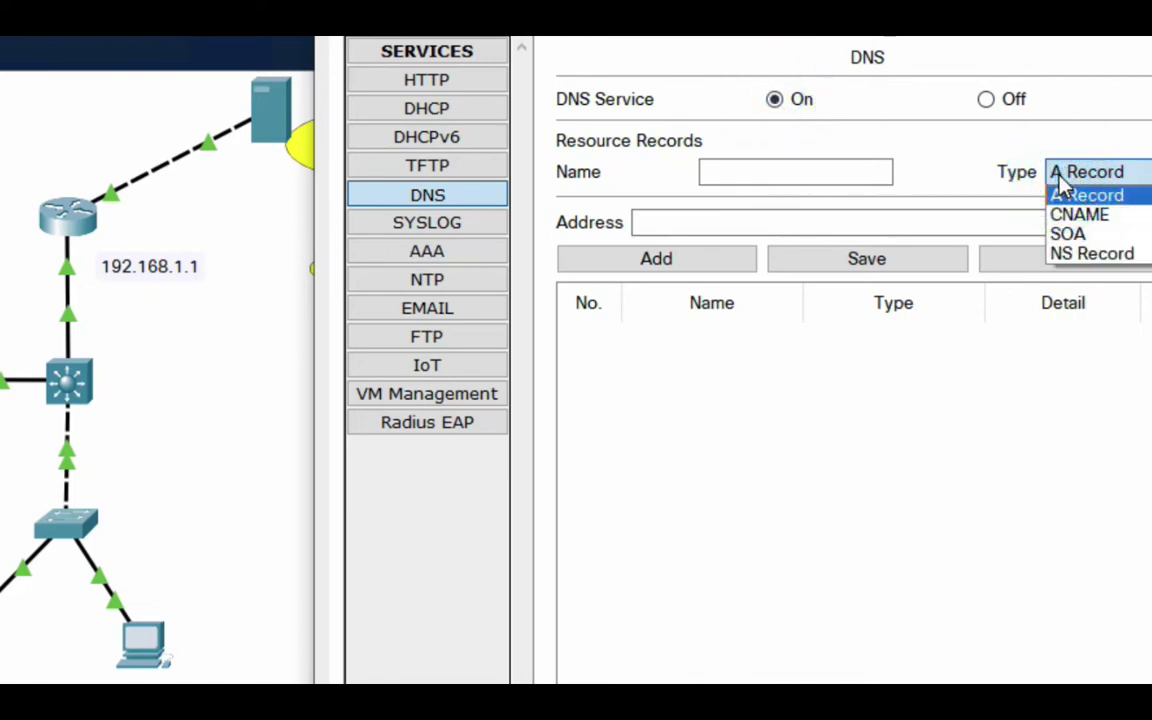
click(1060, 182)
click(868, 172)
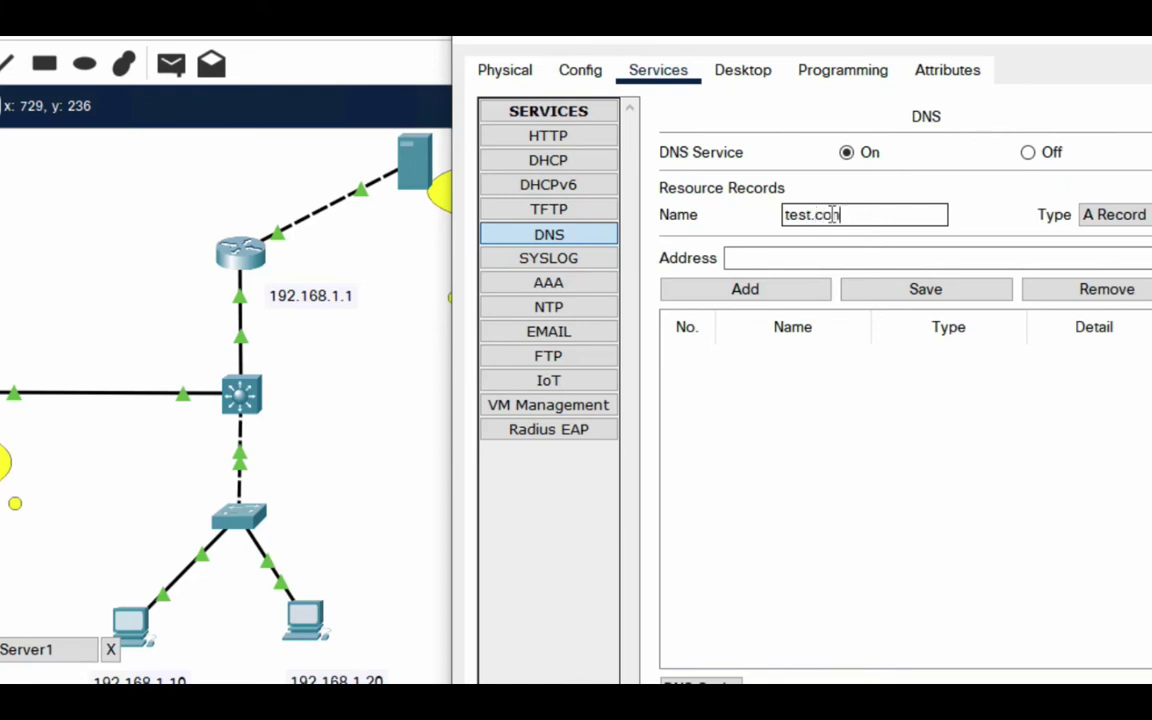
text(m)
Step: Set the test.com record's address to 8.8.8.8, add it to the DNS table and select the new entry
click(977, 260)
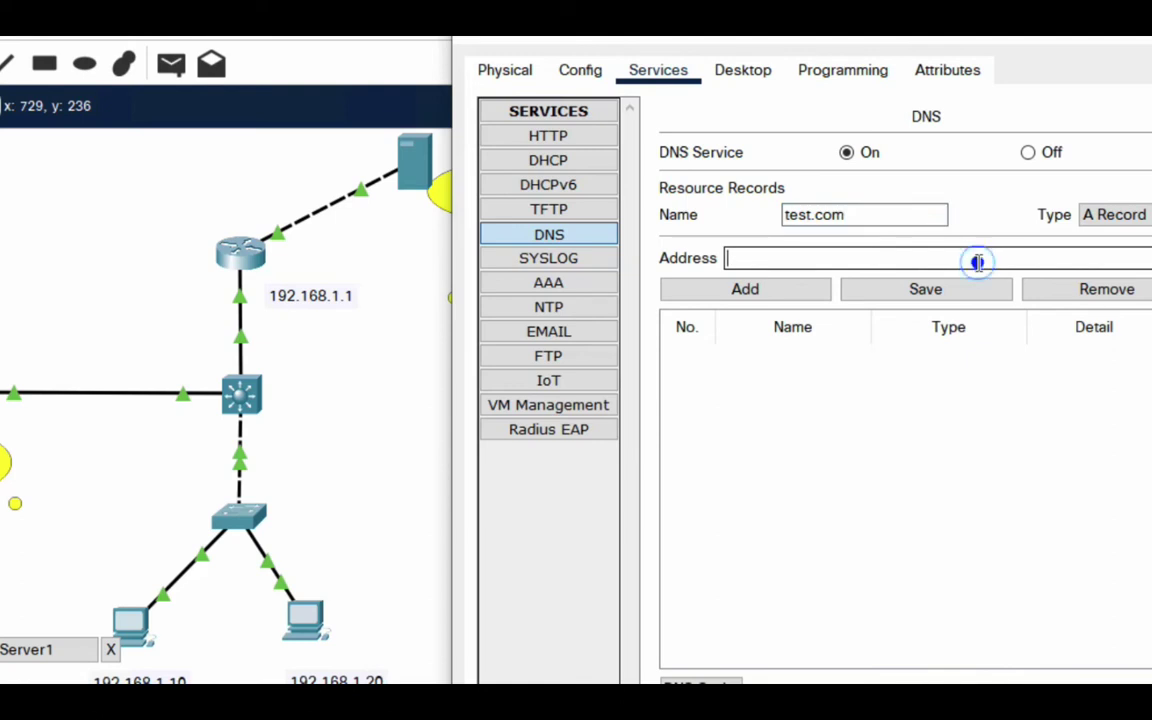
text(192.168.1.)
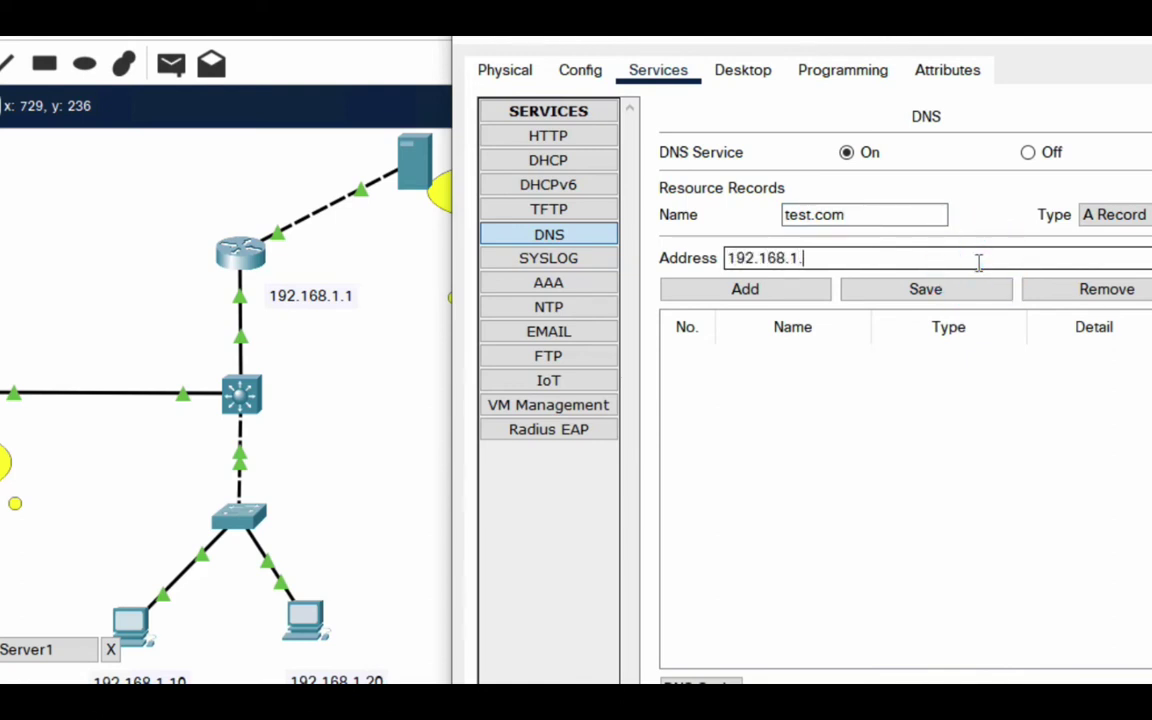
key(BackSpace)
key(BackSpace)
key(BackSpace)
key(BackSpace)
key(BackSpace)
key(BackSpace)
key(BackSpace)
key(BackSpace)
key(BackSpace)
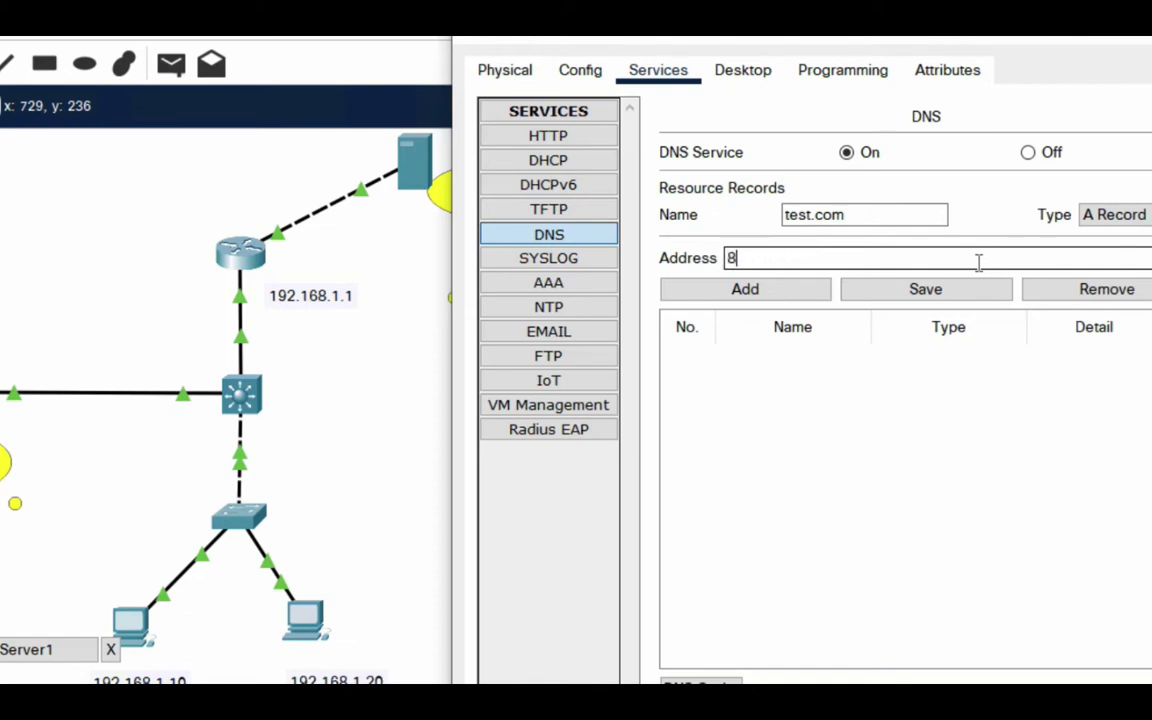
text(8.8.8.8)
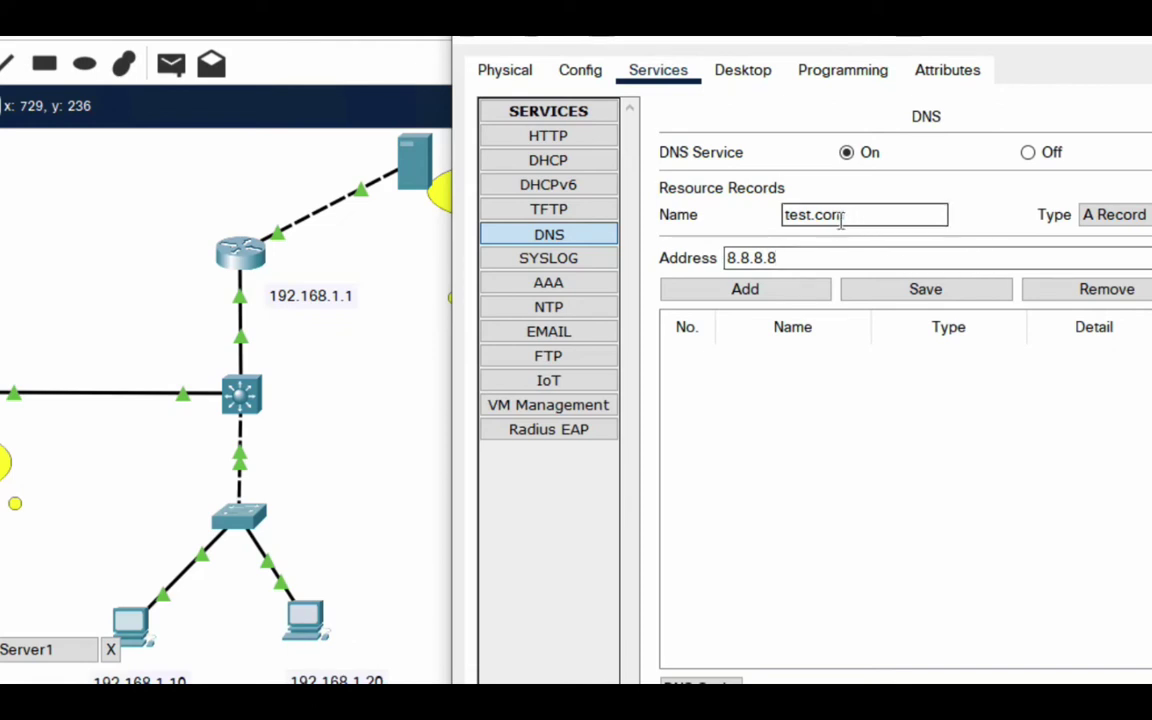
drag(848, 219, 757, 203)
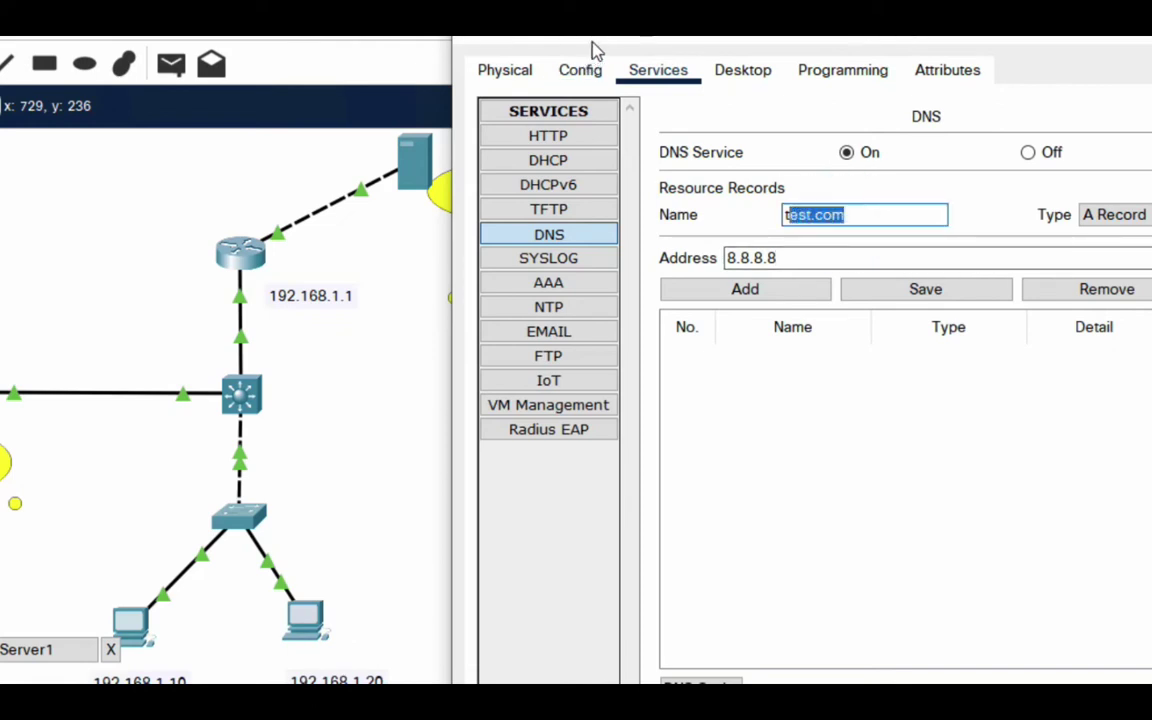
drag(596, 46, 731, 46)
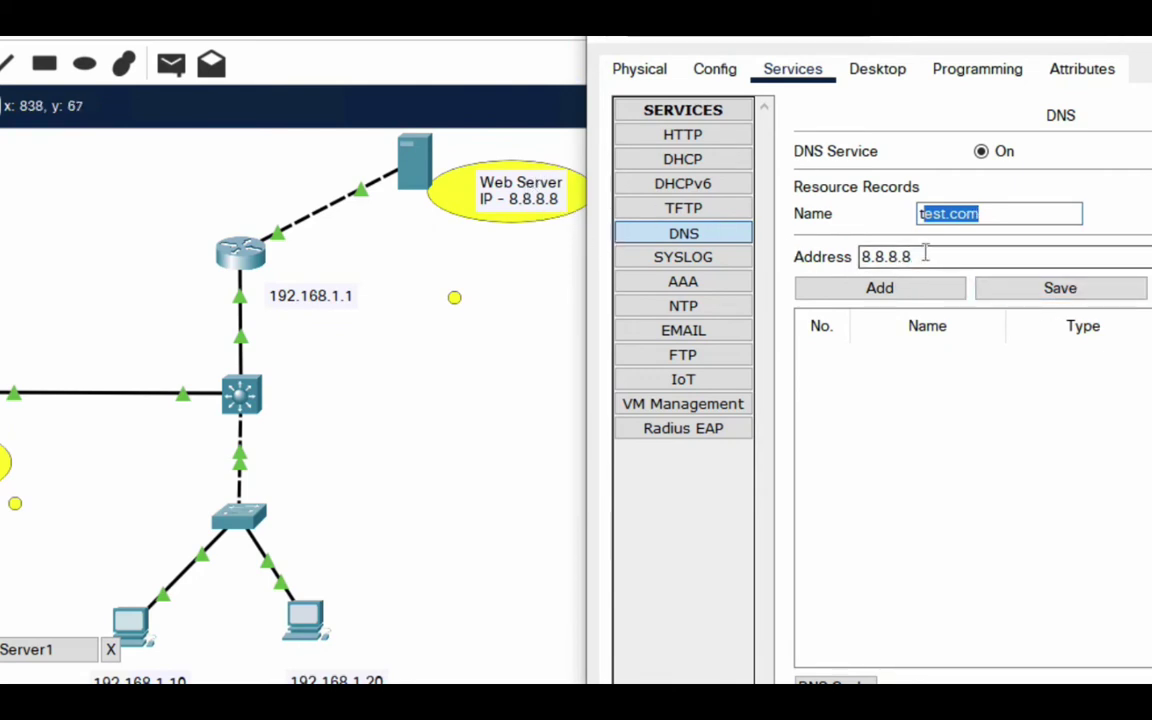
drag(908, 258, 819, 260)
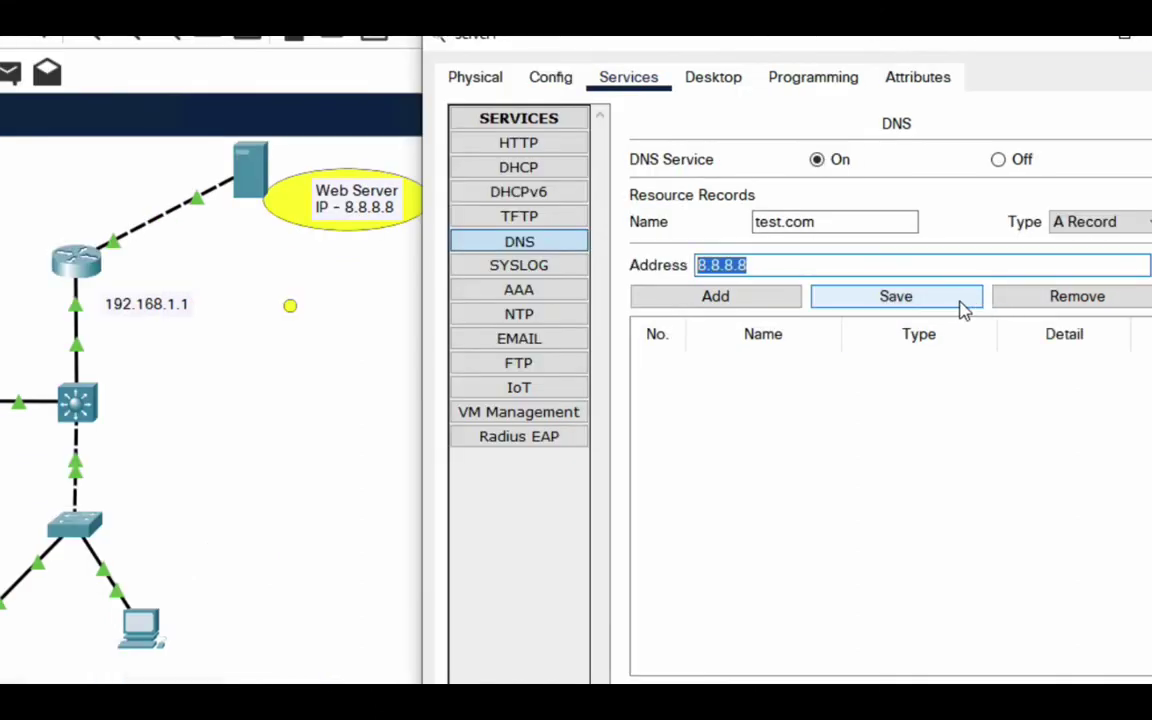
click(754, 304)
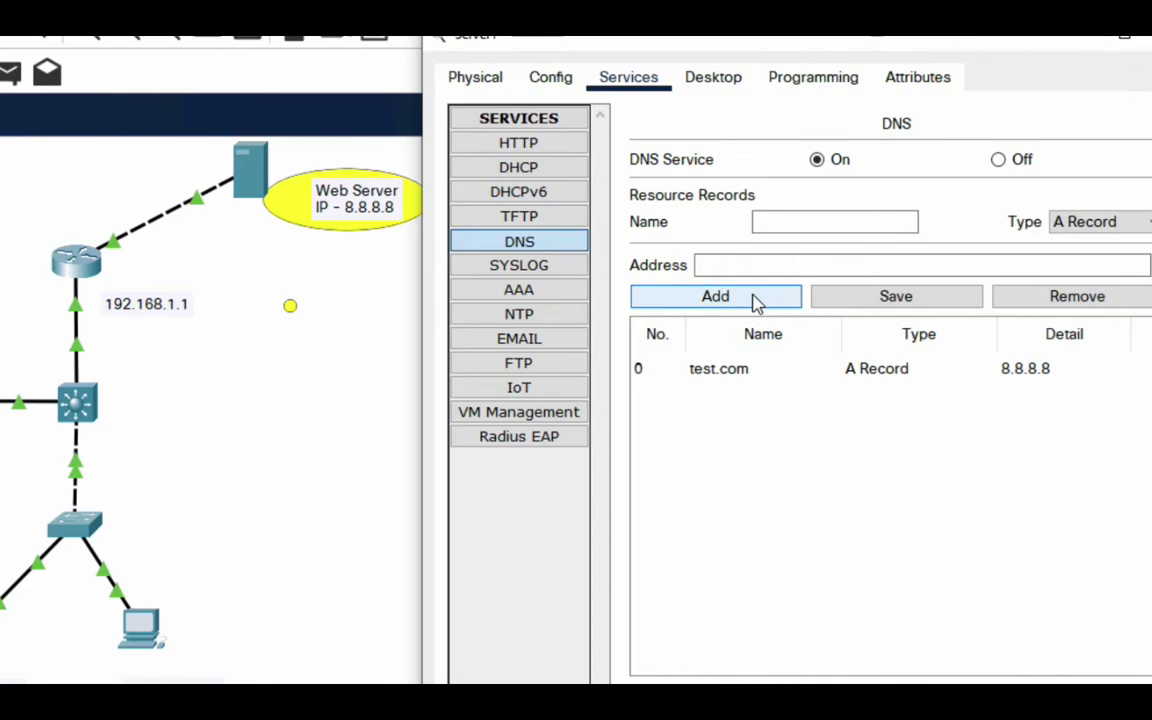
click(691, 377)
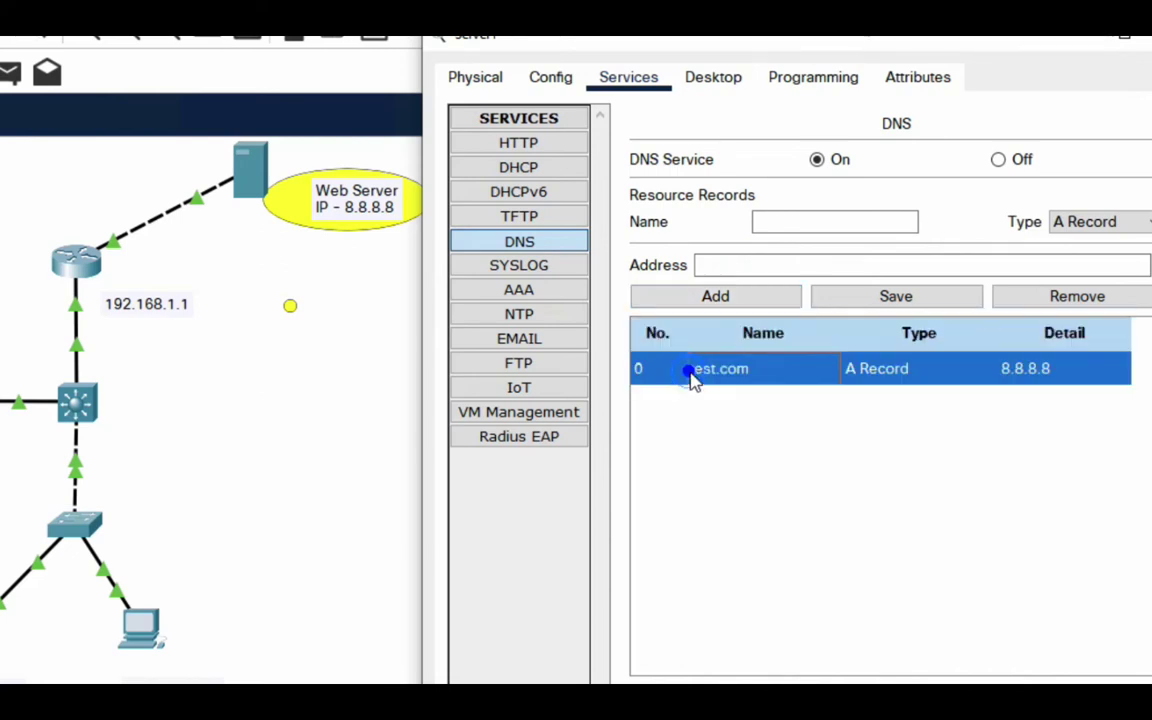
click(743, 380)
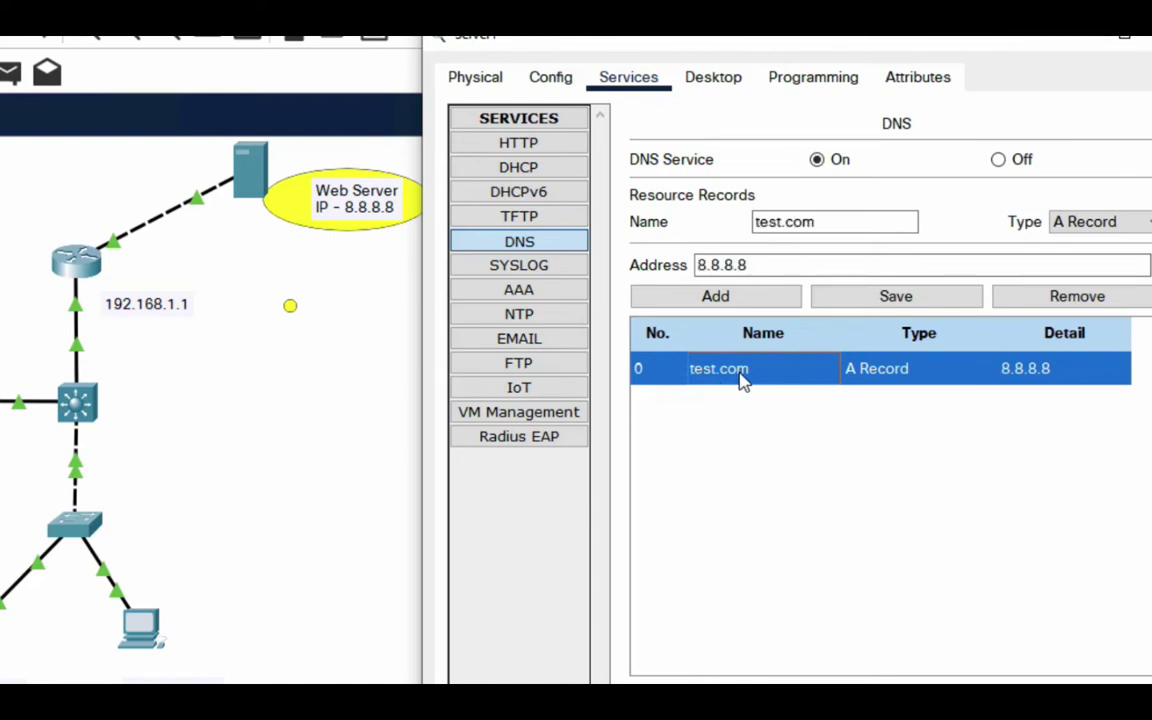
click(1010, 370)
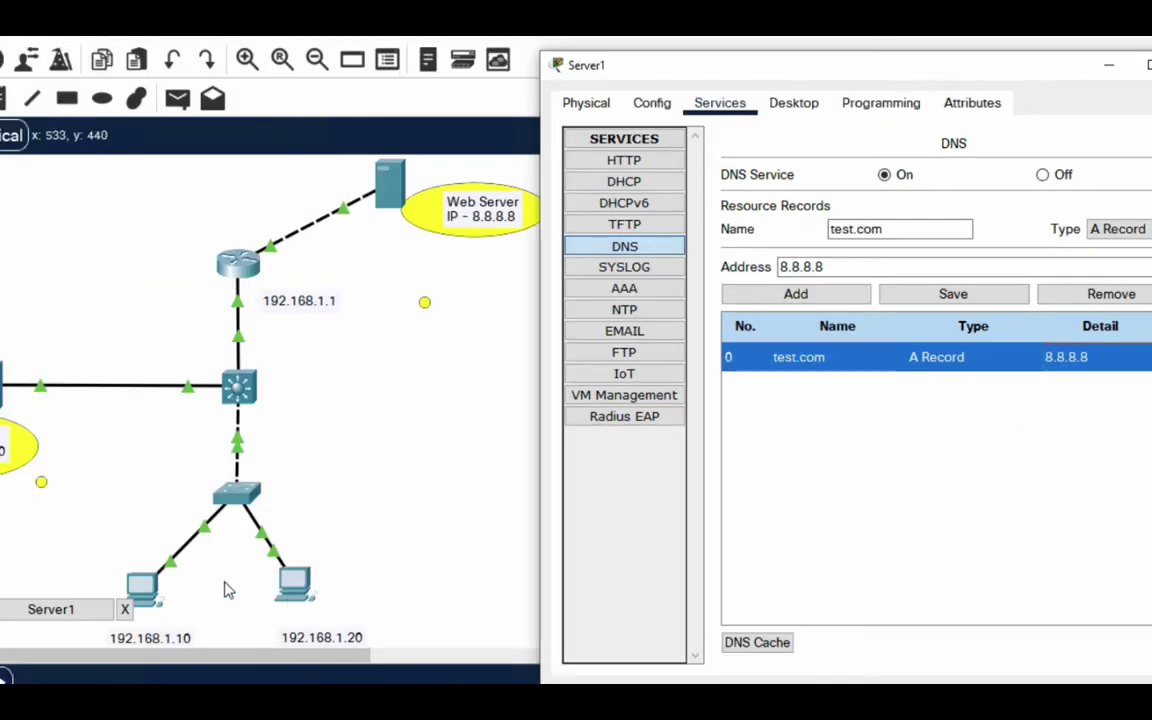
Step: Try to open test.com in the web browser of the PC at 192.168.1.10, and close that PC's window
click(143, 590)
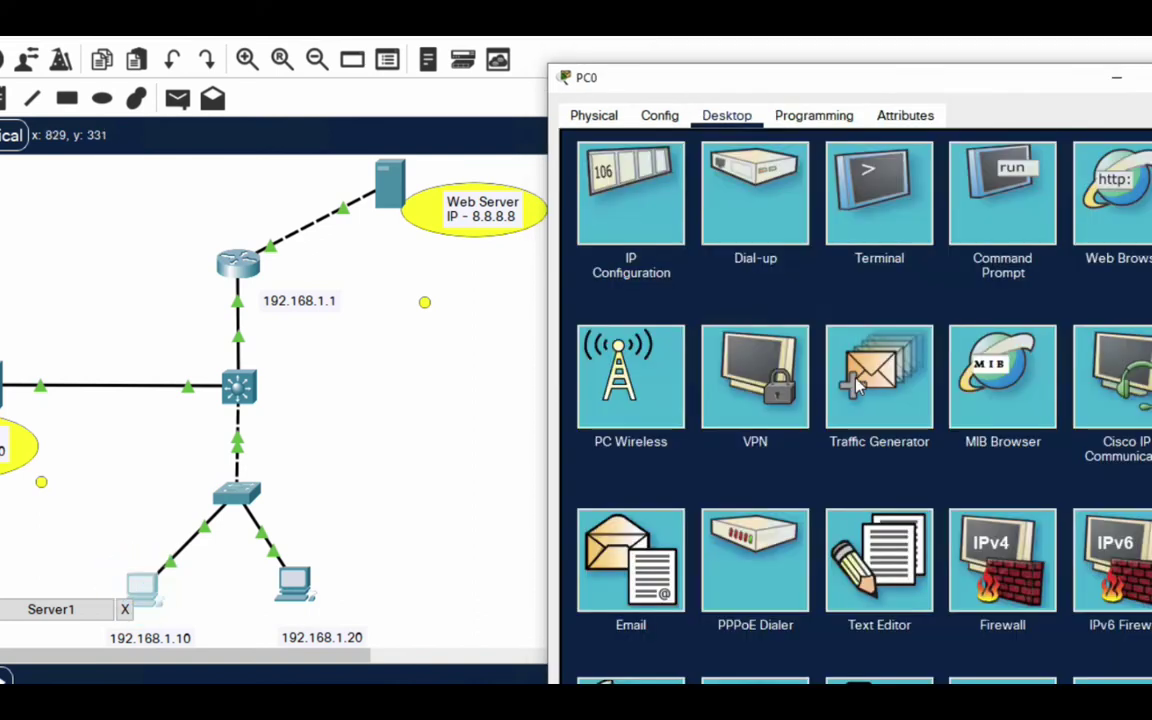
click(1100, 215)
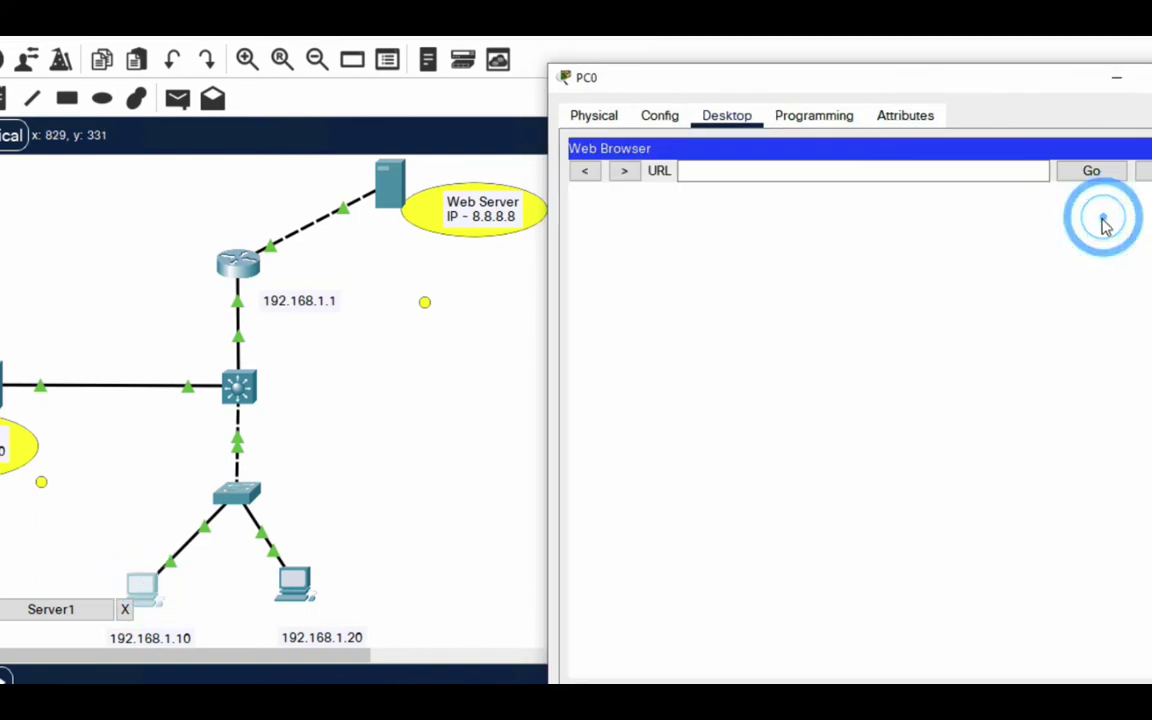
click(814, 174)
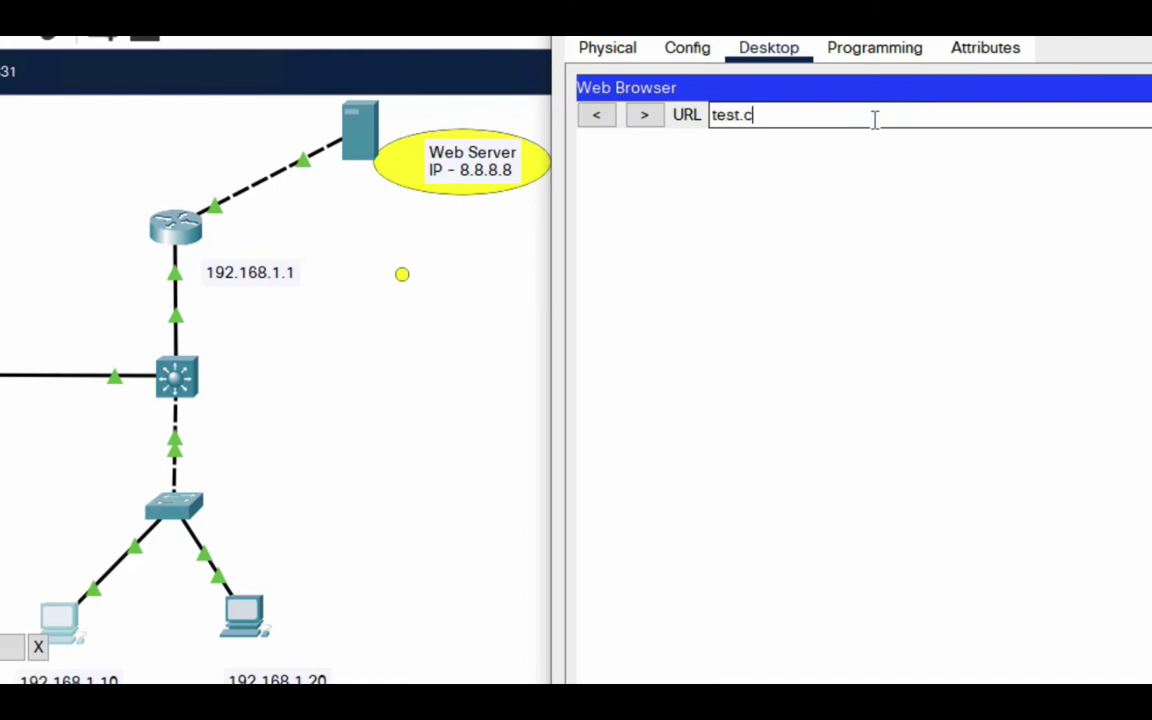
key(Return)
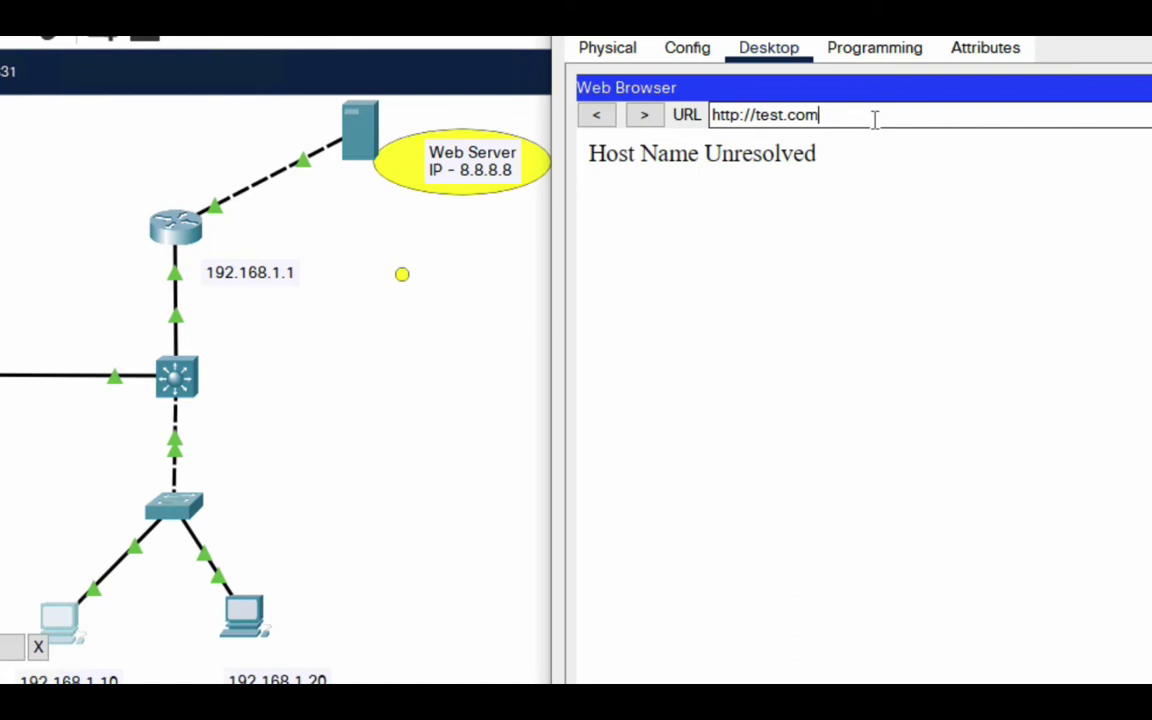
click(188, 520)
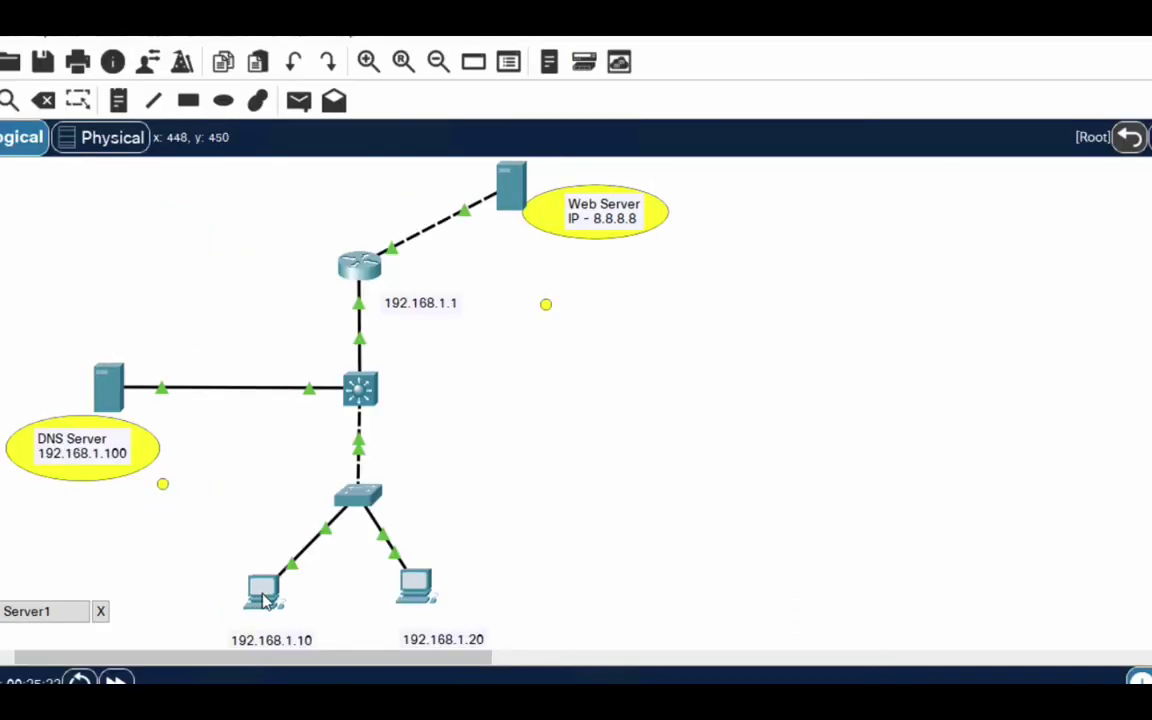
Step: Set the DNS server address of the PC at 192.168.1.10 to 192.168.1.100 and close its configuration window
click(262, 588)
click(404, 216)
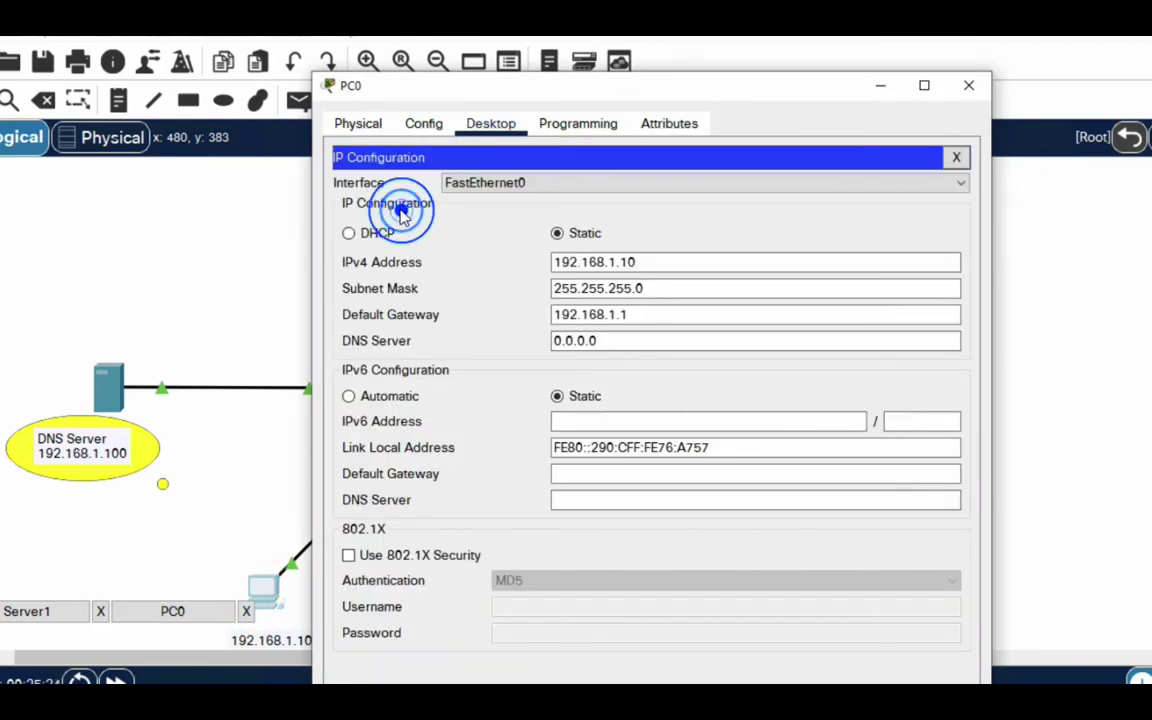
drag(605, 340, 498, 327)
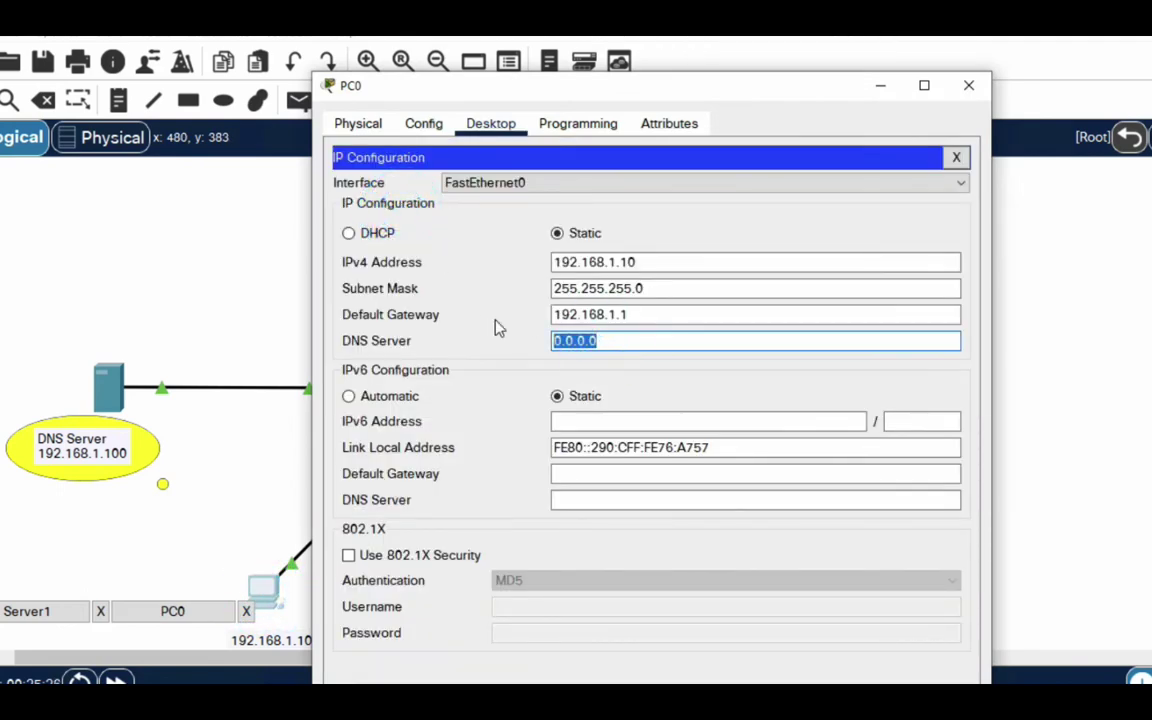
text(192.168.1.1000)
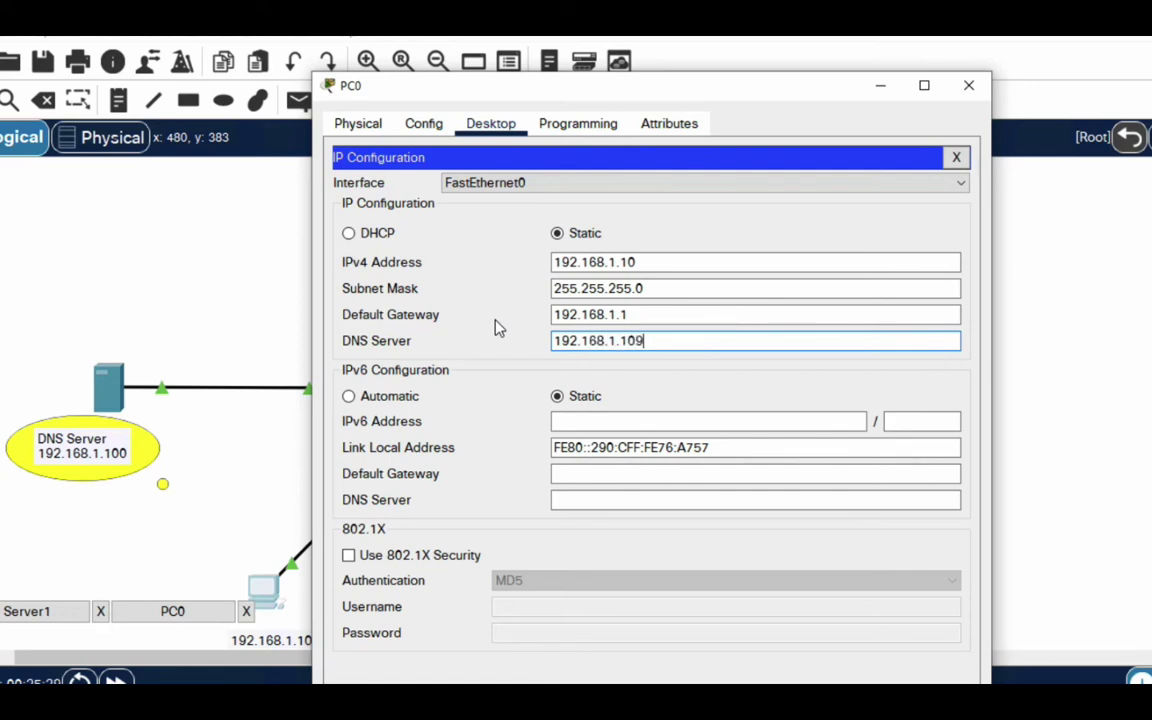
key(BackSpace)
key(BackSpace)
text(00)
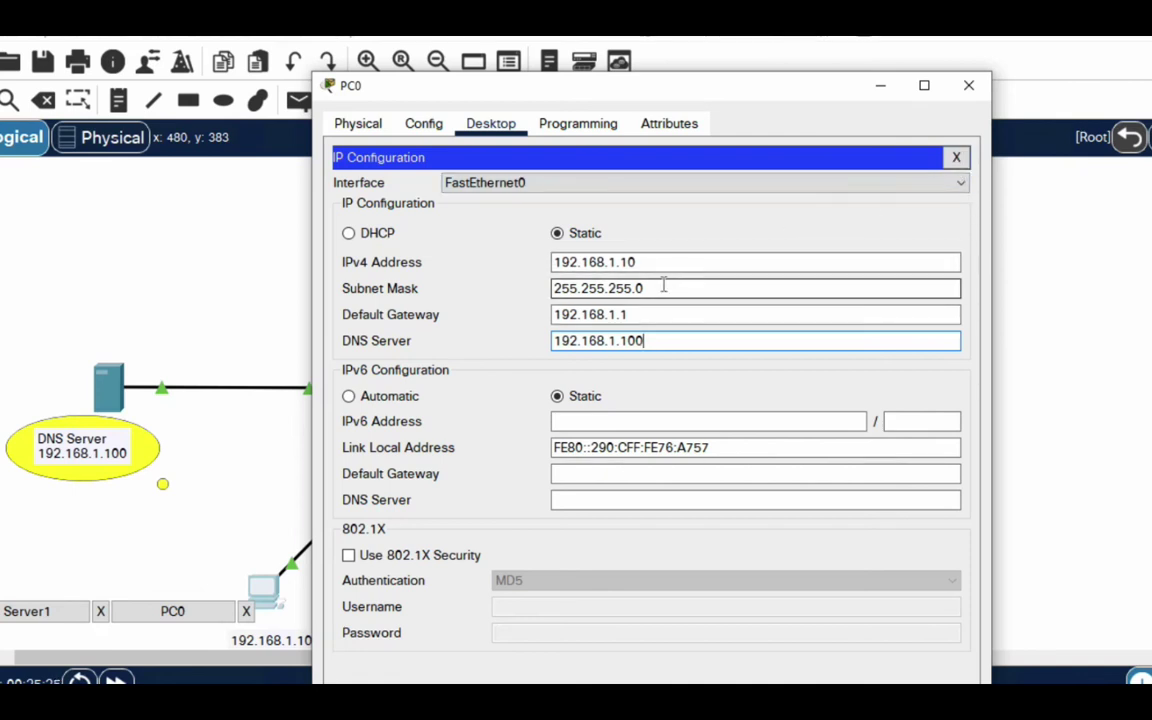
drag(641, 262, 519, 257)
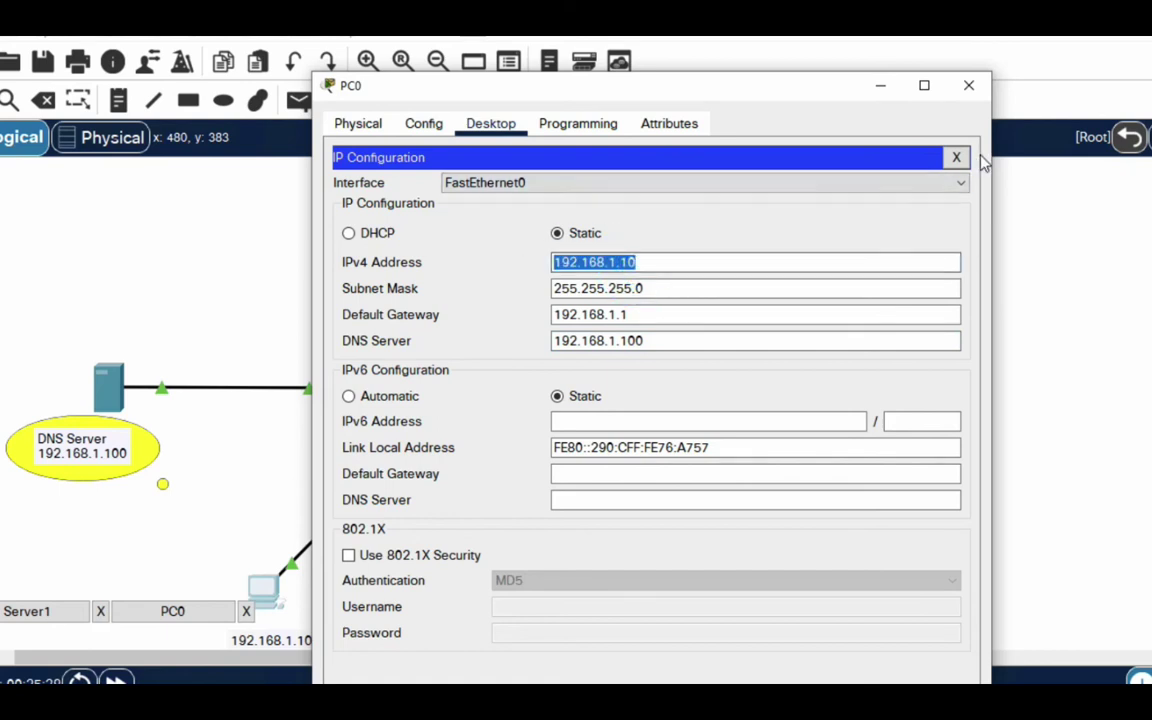
click(652, 339)
click(968, 86)
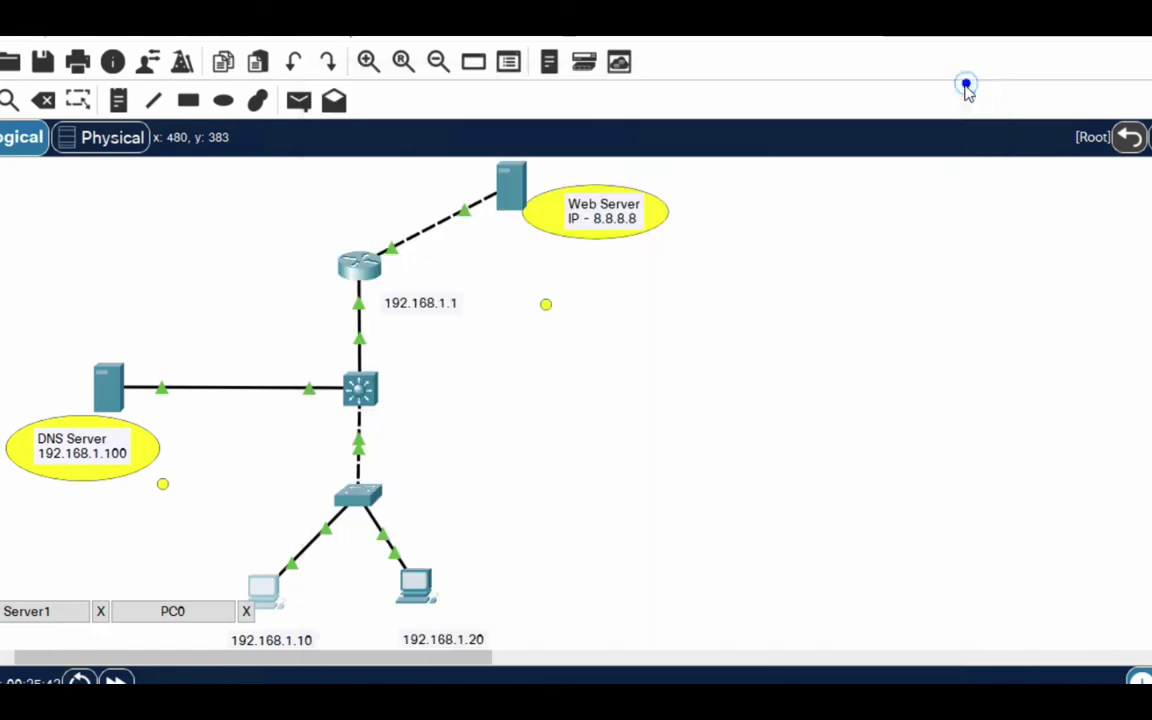
Step: Open test.com in the web browser of the PC at 192.168.1.10 to test name resolution again
click(272, 585)
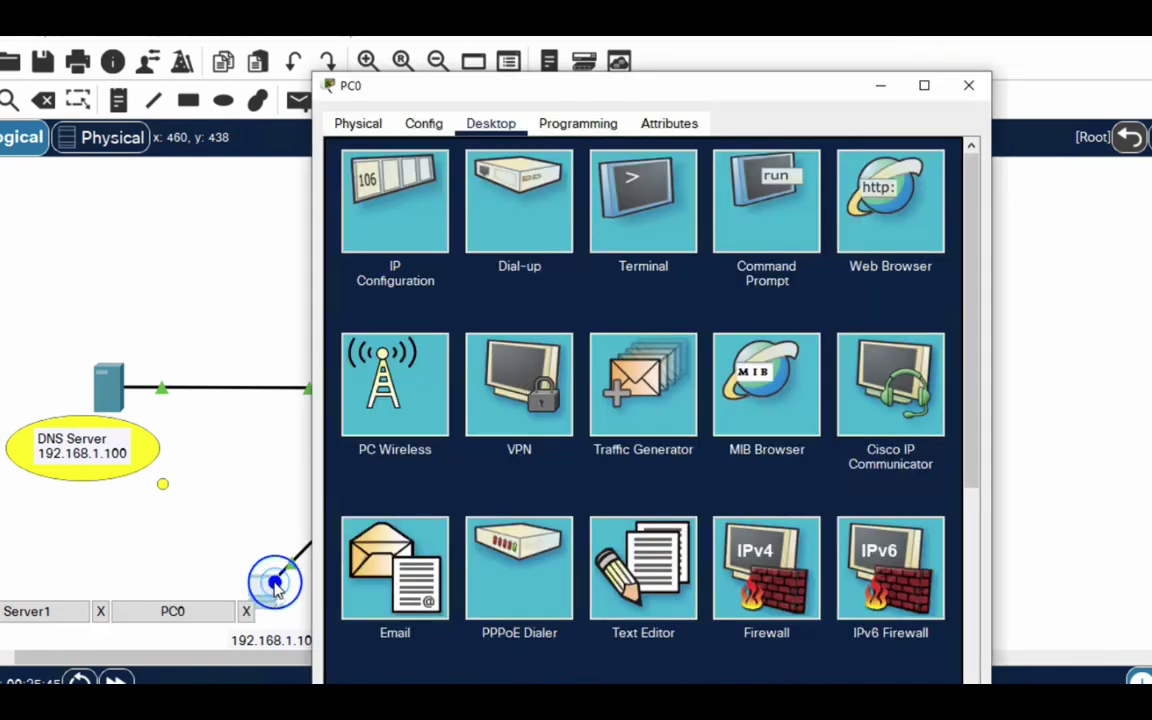
click(932, 232)
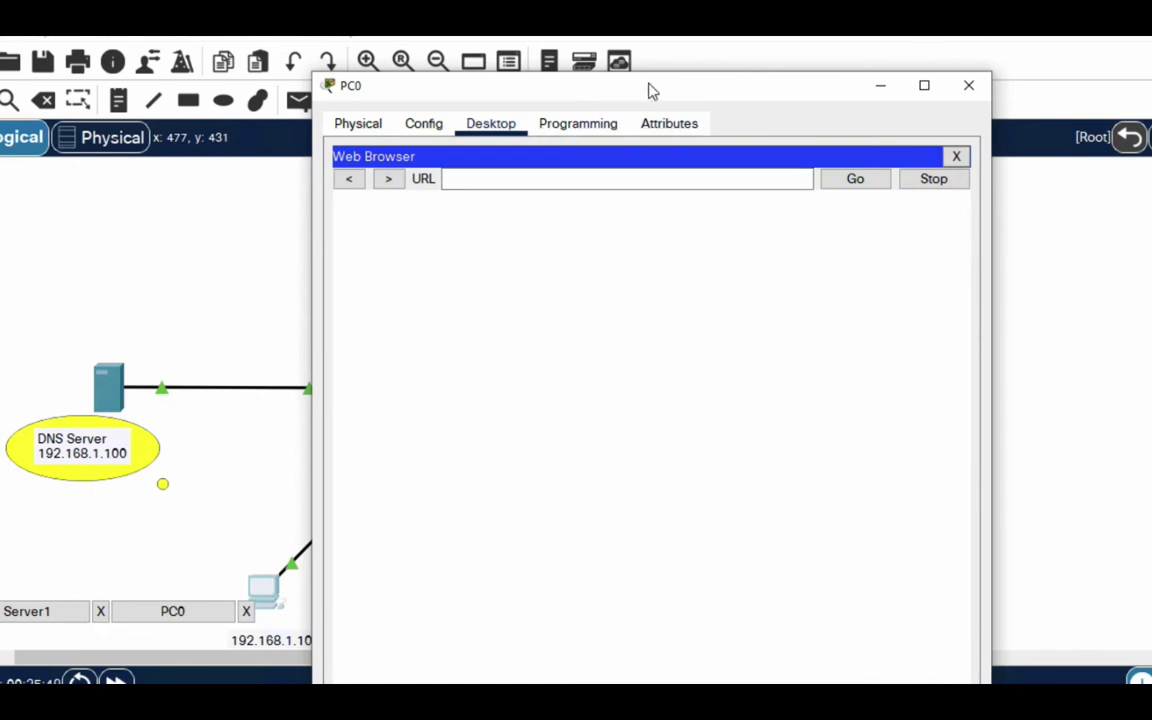
drag(648, 93, 995, 72)
click(886, 158)
text(test.com)
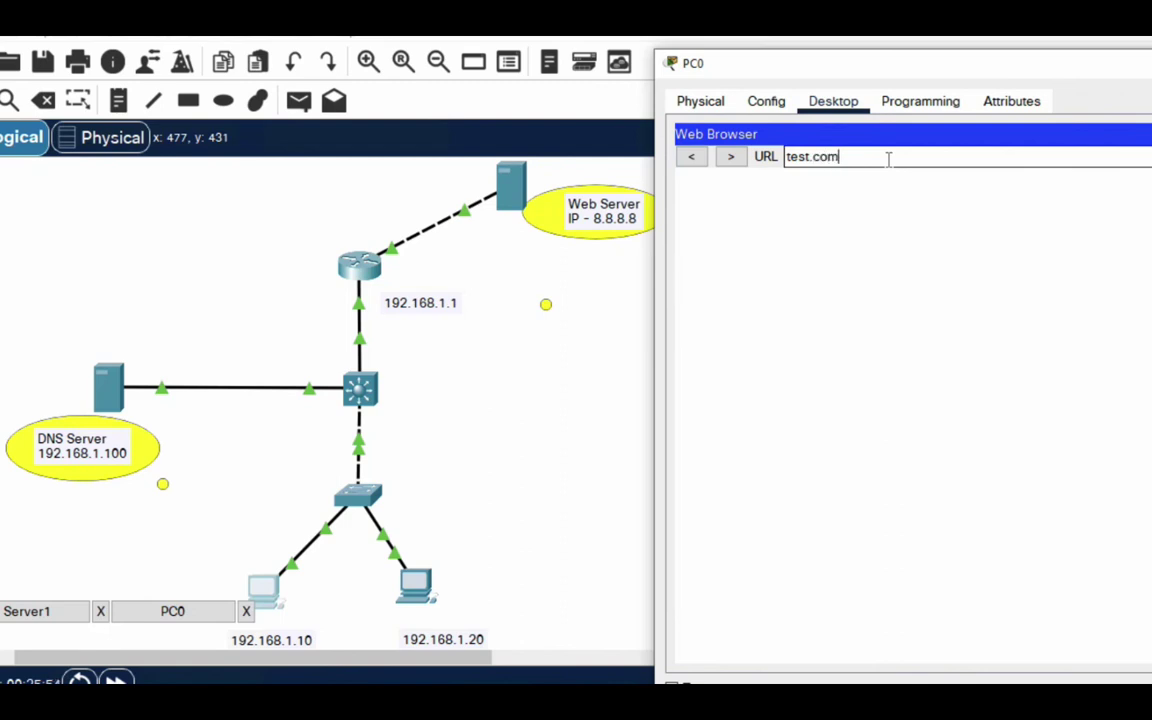
key(Return)
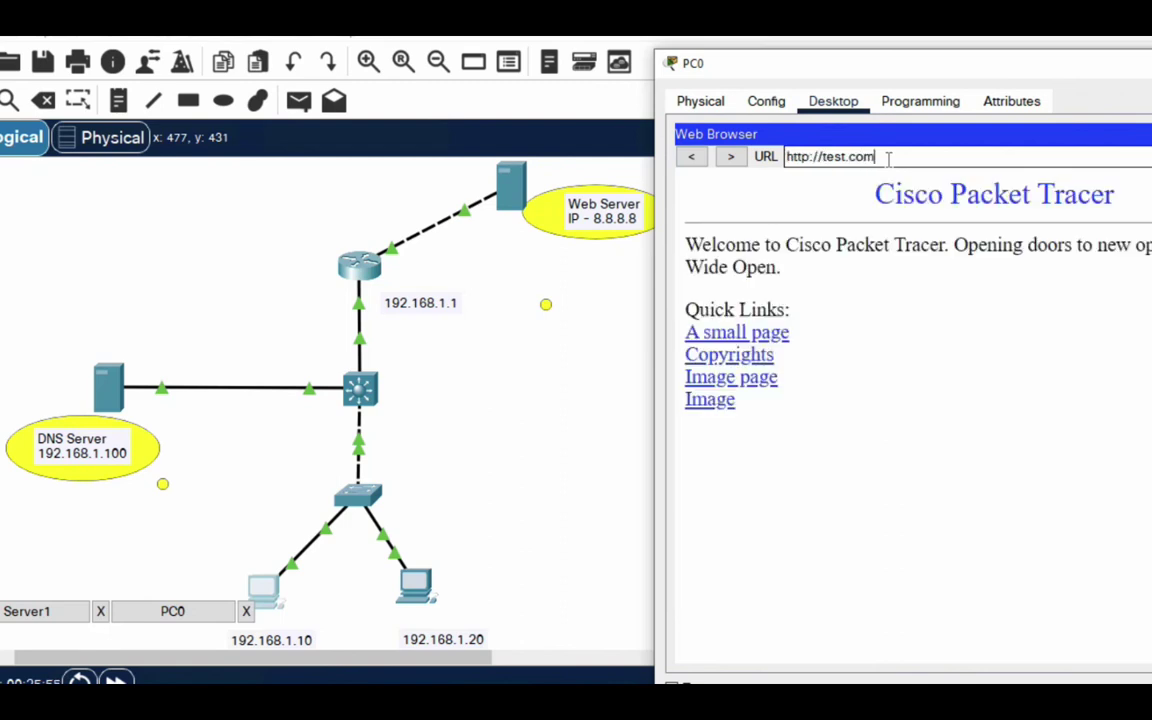
triple_click(887, 157)
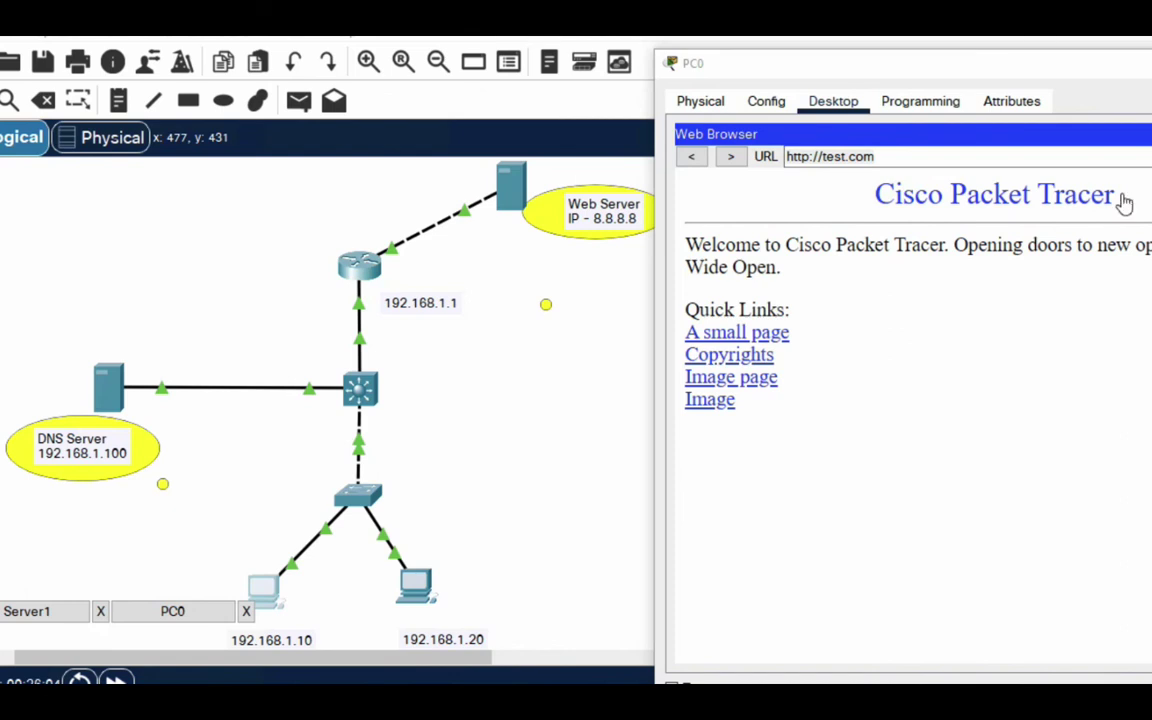
click(1076, 197)
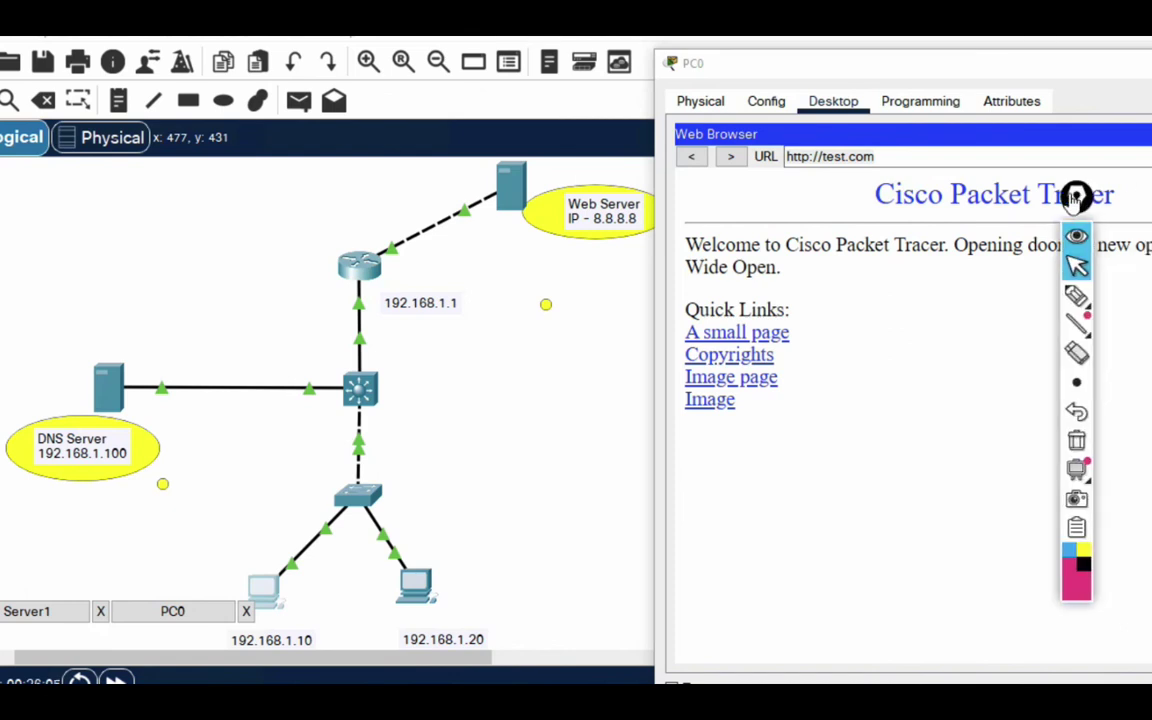
Step: Trace the path from the PC at 192.168.1.10 via the DNS server to the web server in pen, and clear the annotations
click(1075, 295)
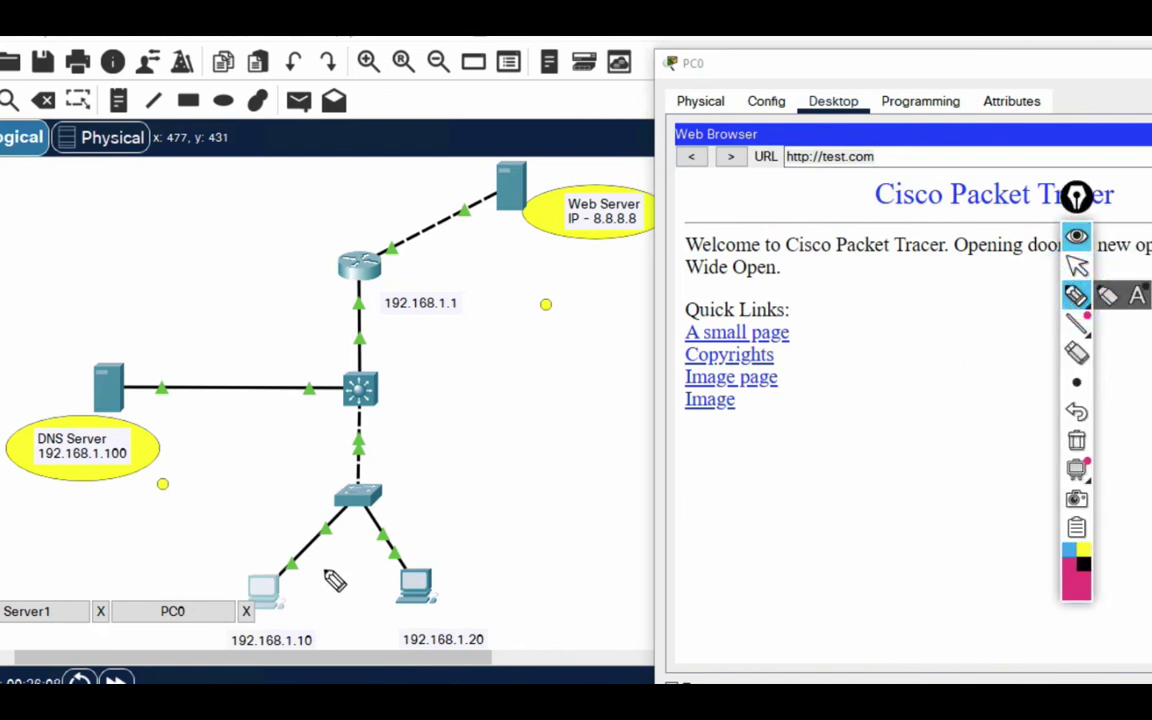
mouse_move(240, 568)
mouse_down()
mouse_move(248, 612)
mouse_move(290, 614)
mouse_move(293, 594)
mouse_move(245, 566)
mouse_up()
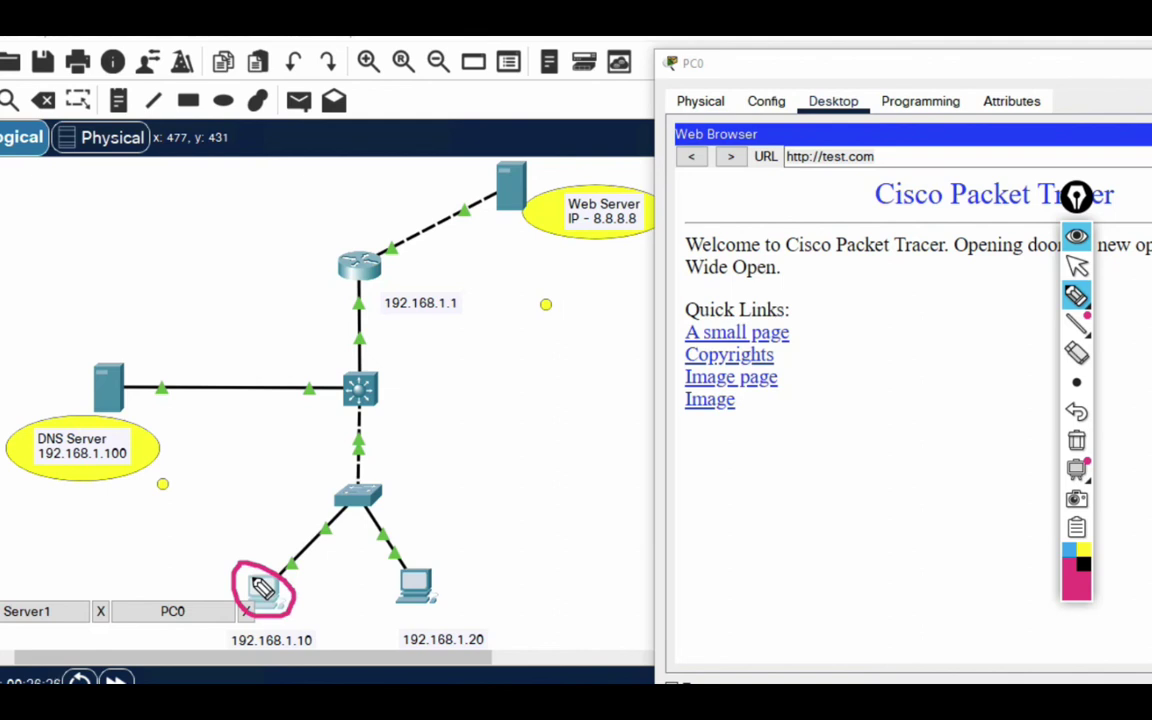
mouse_move(285, 568)
mouse_down()
mouse_move(345, 495)
mouse_move(330, 395)
mouse_move(137, 370)
mouse_move(118, 350)
mouse_move(133, 335)
mouse_move(150, 365)
mouse_up()
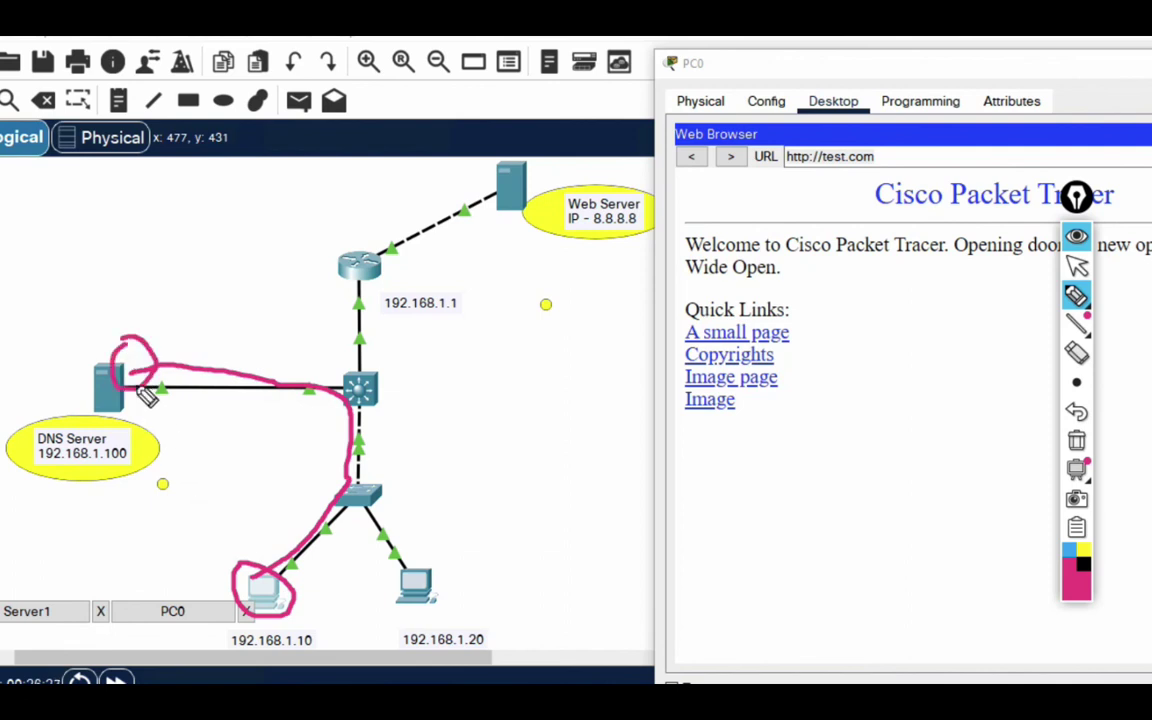
mouse_move(135, 385)
mouse_down()
mouse_move(350, 371)
mouse_move(495, 212)
mouse_up()
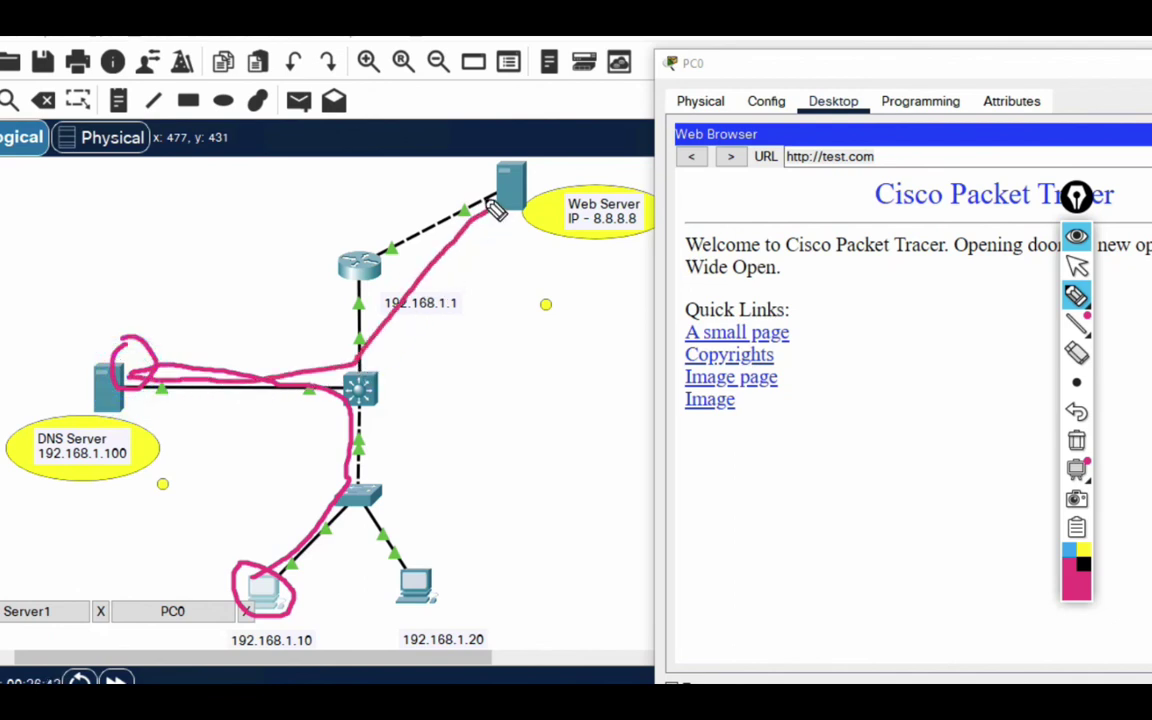
drag(492, 205, 503, 220)
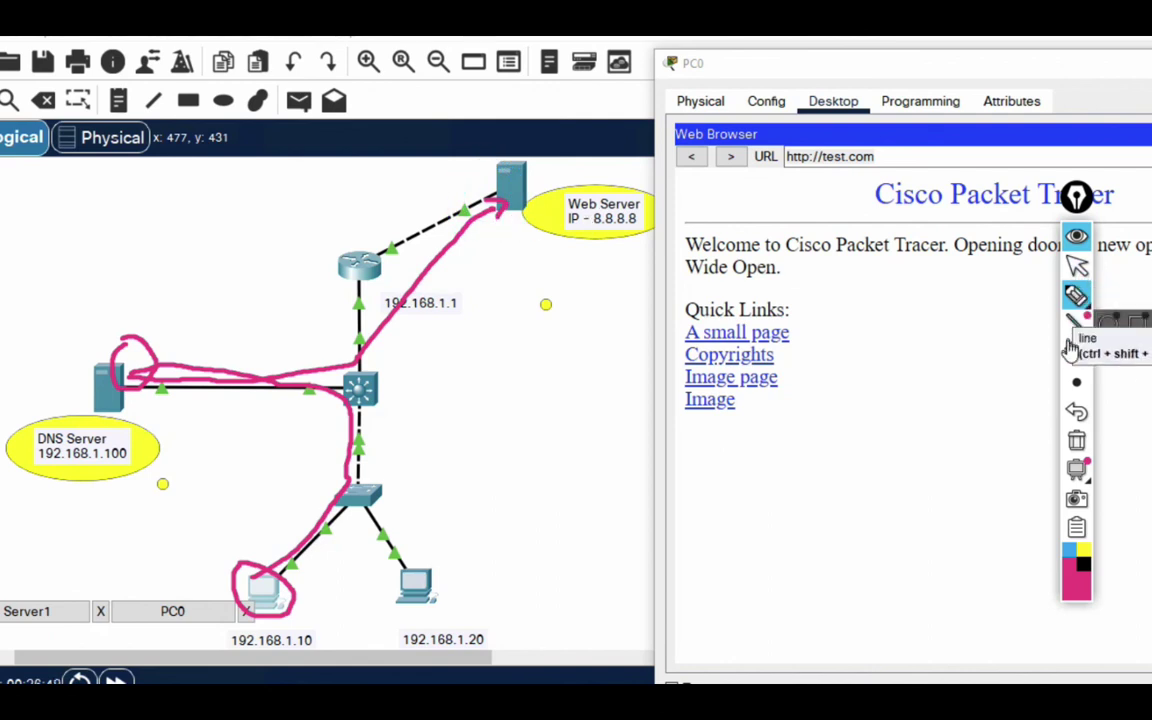
click(1076, 440)
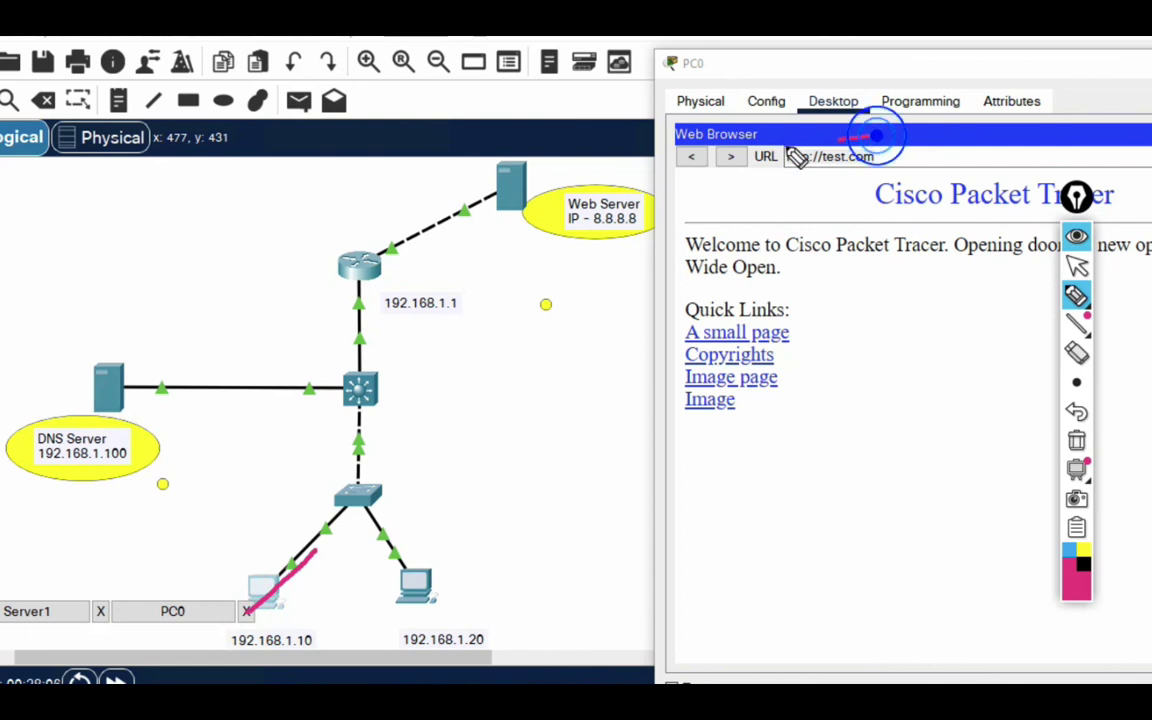
Step: Circle the test.com URL in pen and trace the path from the web server via the DNS server to the PC at 192.168.1.10
drag(887, 141, 823, 185)
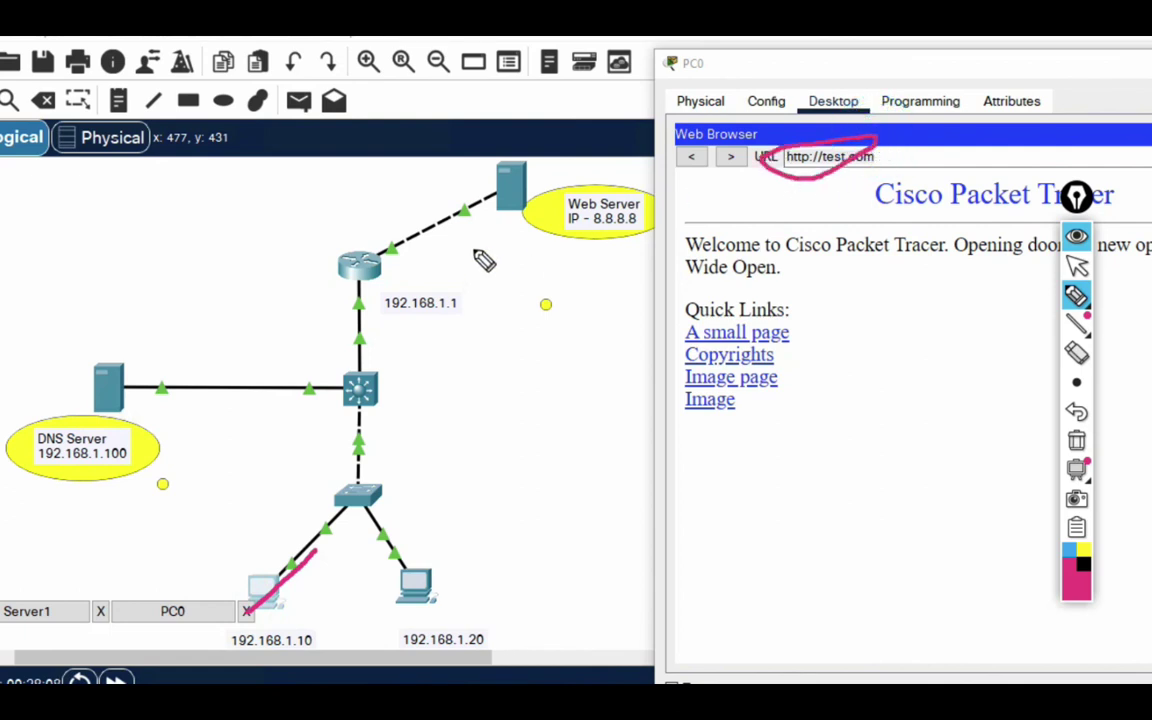
mouse_move(573, 235)
mouse_down()
mouse_move(623, 231)
mouse_move(497, 234)
mouse_move(443, 305)
mouse_move(325, 370)
mouse_move(200, 392)
mouse_move(147, 381)
mouse_move(160, 390)
mouse_move(270, 376)
mouse_up()
mouse_move(400, 405)
mouse_down()
mouse_move(350, 531)
mouse_move(245, 568)
mouse_up()
mouse_move(1088, 308)
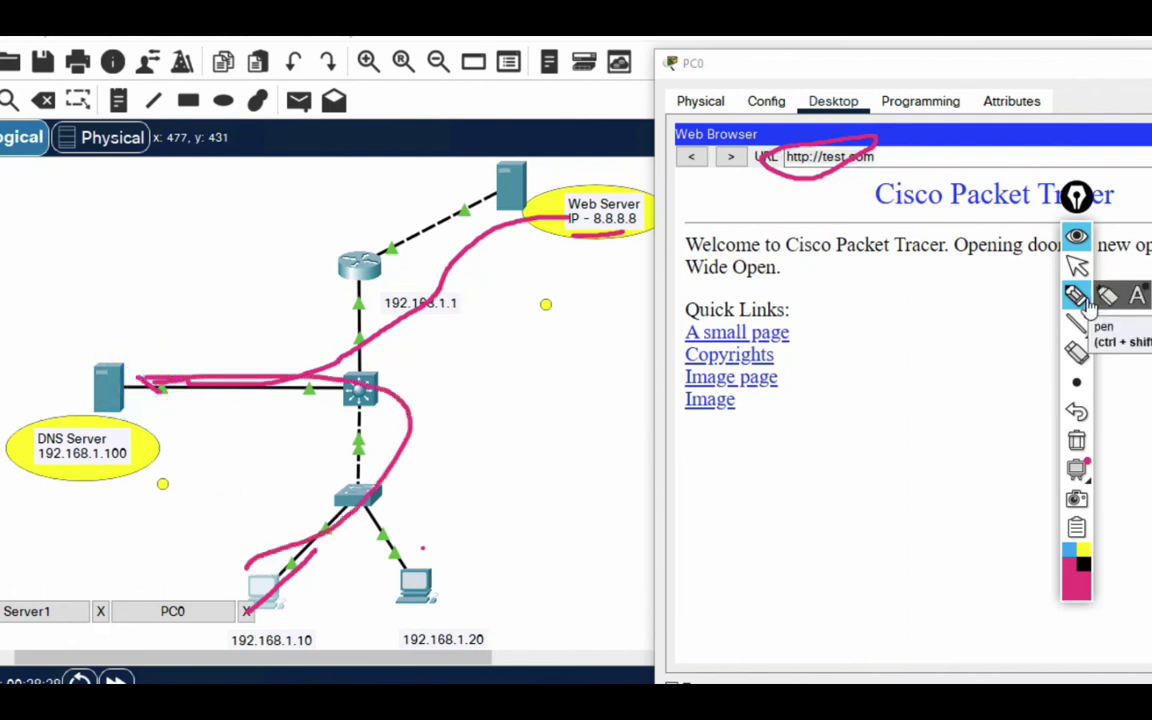